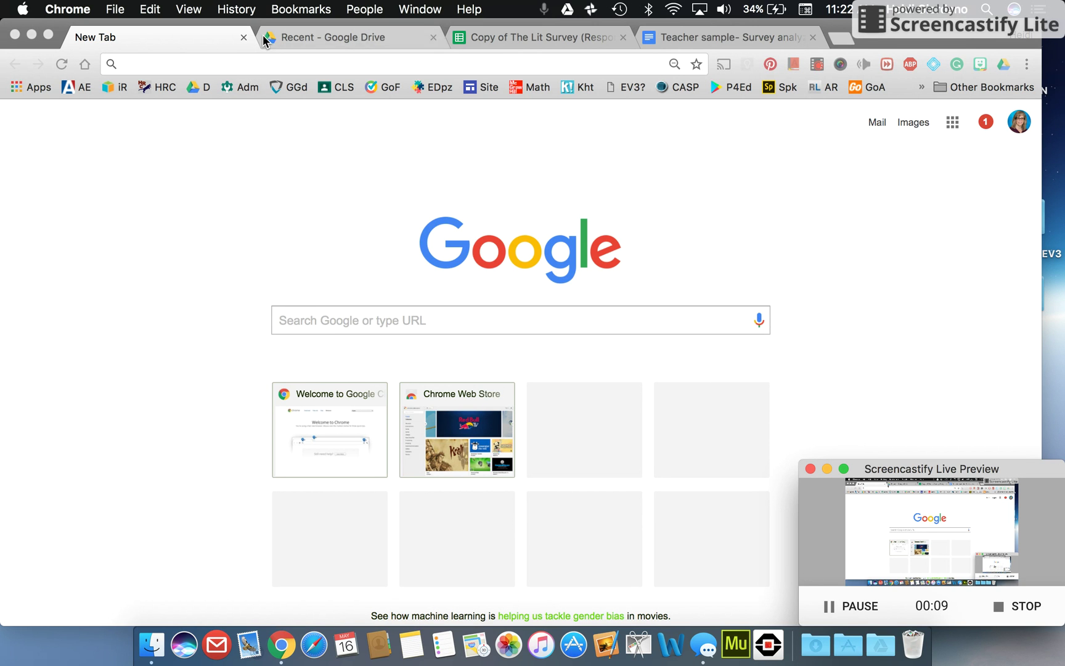
Step: Switch to the Google Drive Recent page listing today's files
click(294, 40)
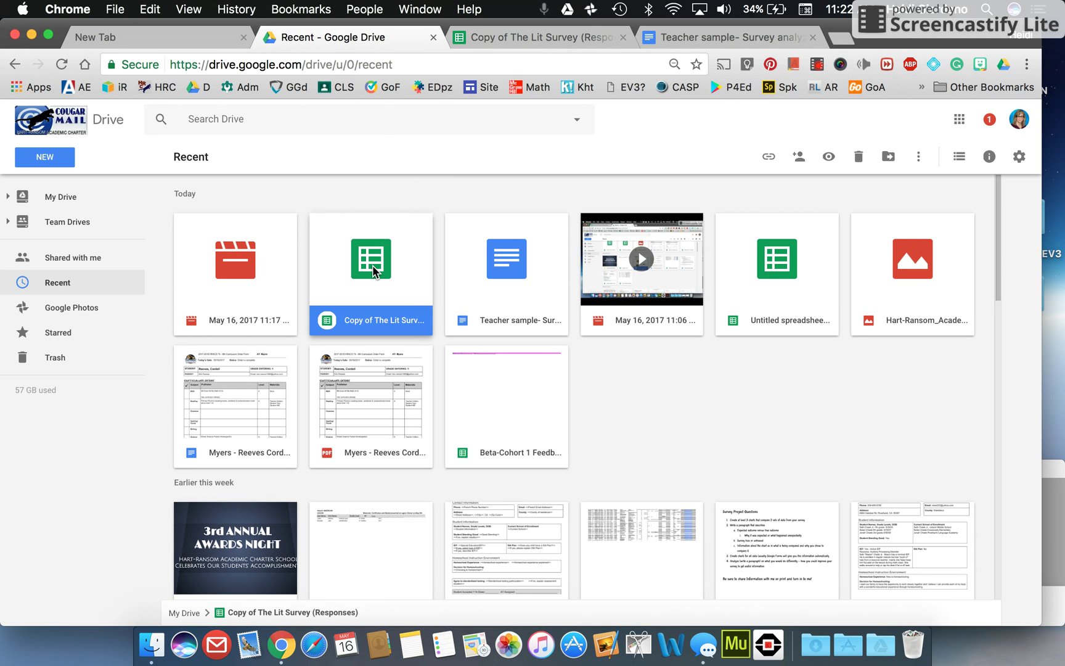
Step: In Copy of The Lit Survey (Responses), move the movie genre column from F to D
click(521, 34)
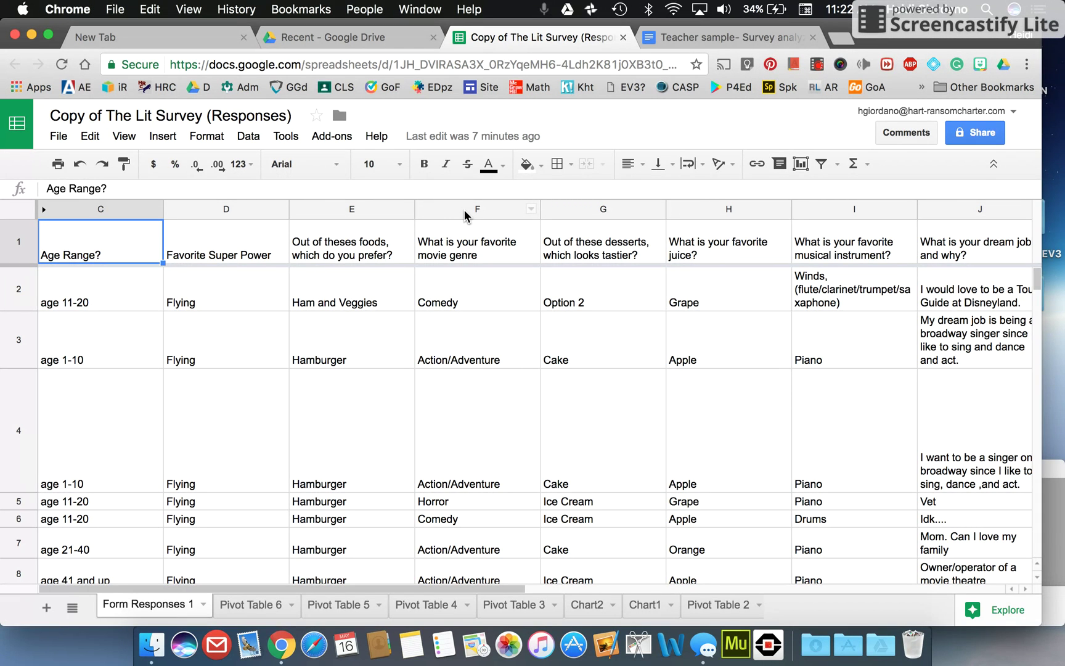
click(458, 209)
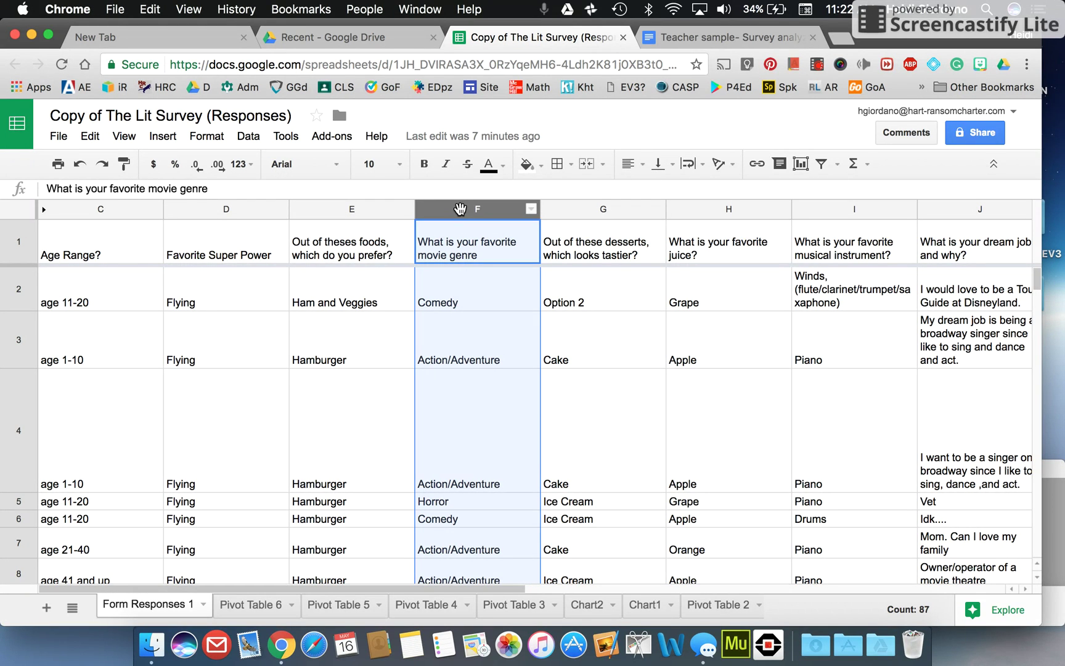
drag(460, 209, 203, 213)
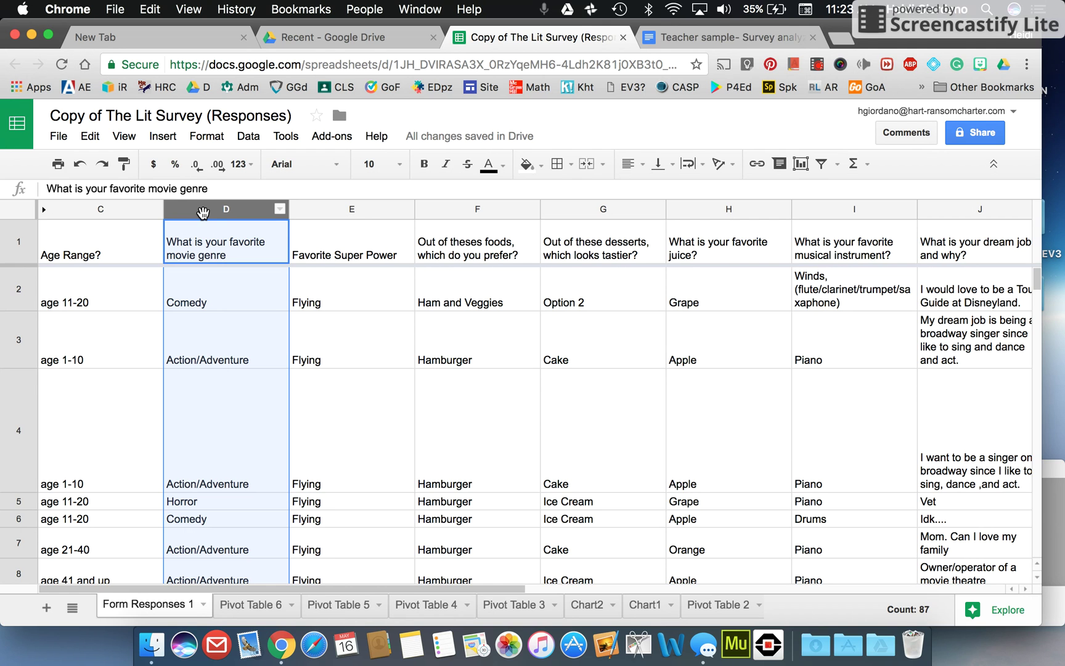
Step: Select the Age Range and movie genre columns C–D and open the Data menu
click(82, 207)
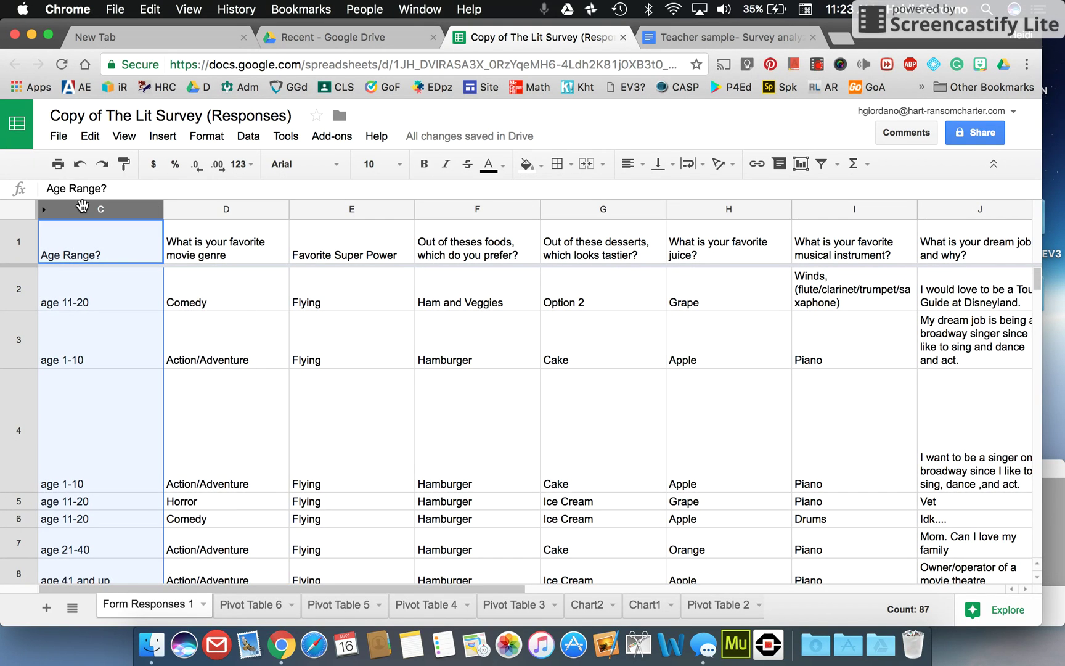
shift+click(201, 210)
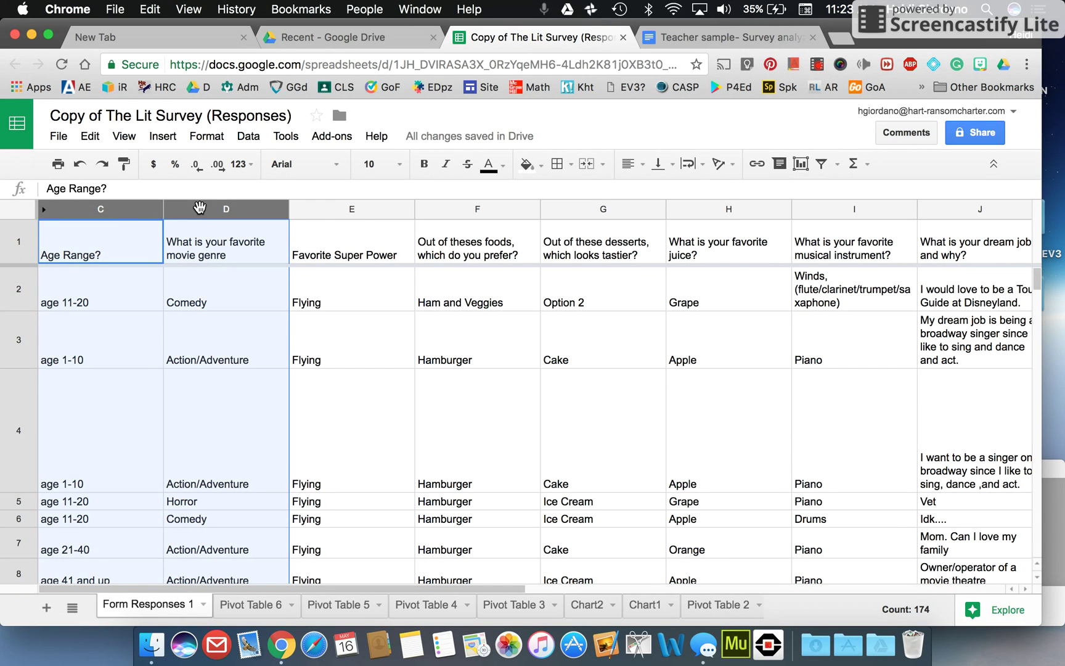
click(248, 137)
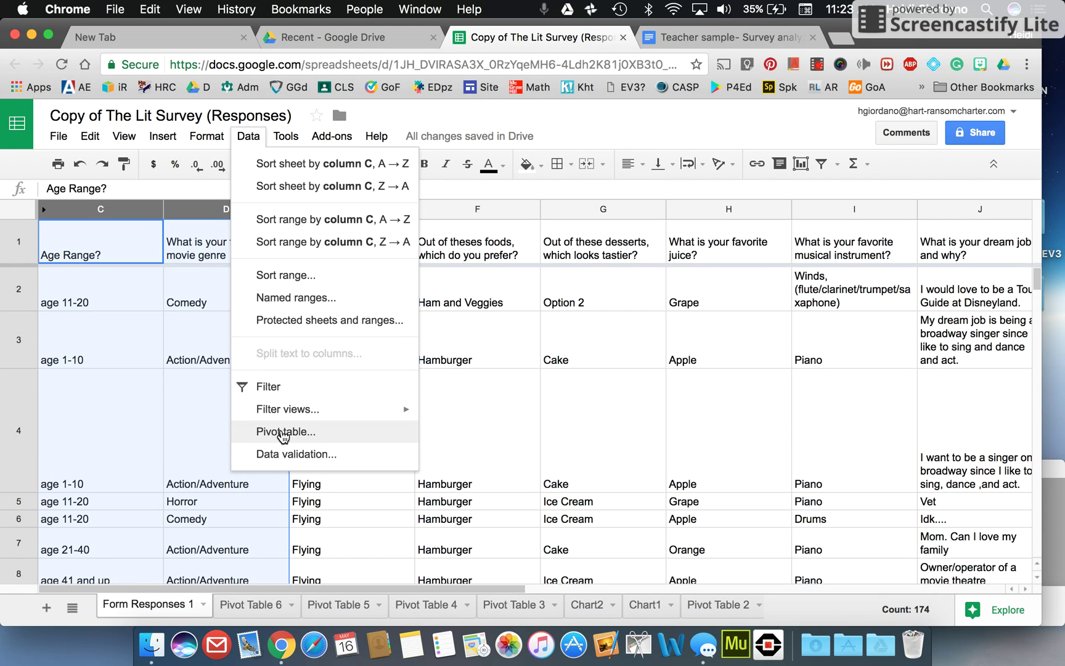
Step: Create the pivot table on a new Pivot Table 7 sheet and select A1 to show its editor
click(283, 432)
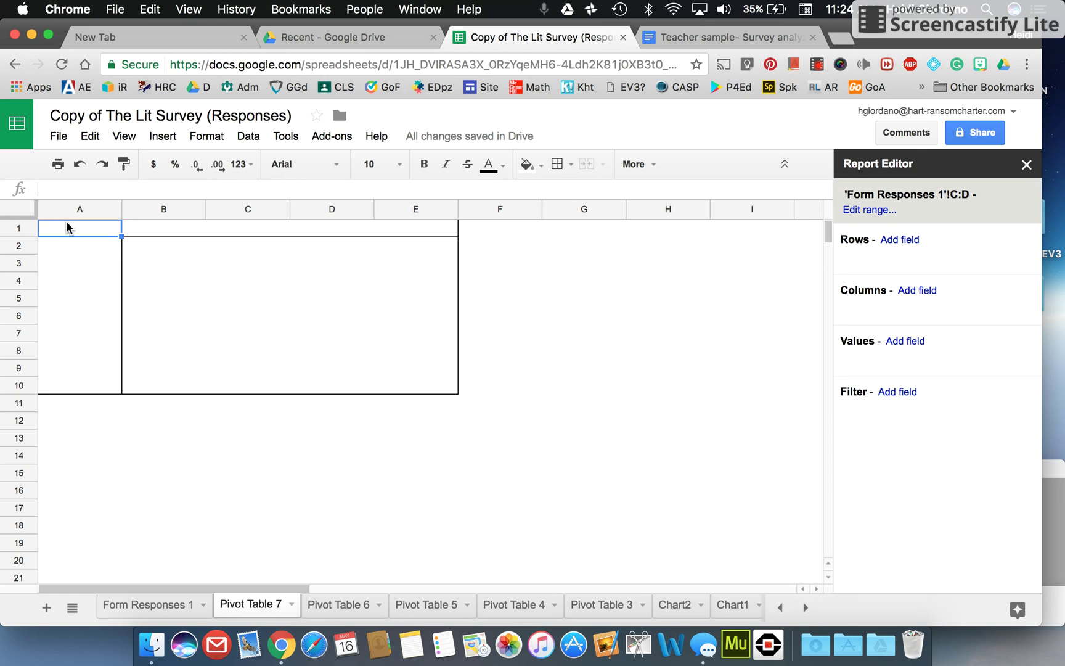
click(533, 284)
click(389, 384)
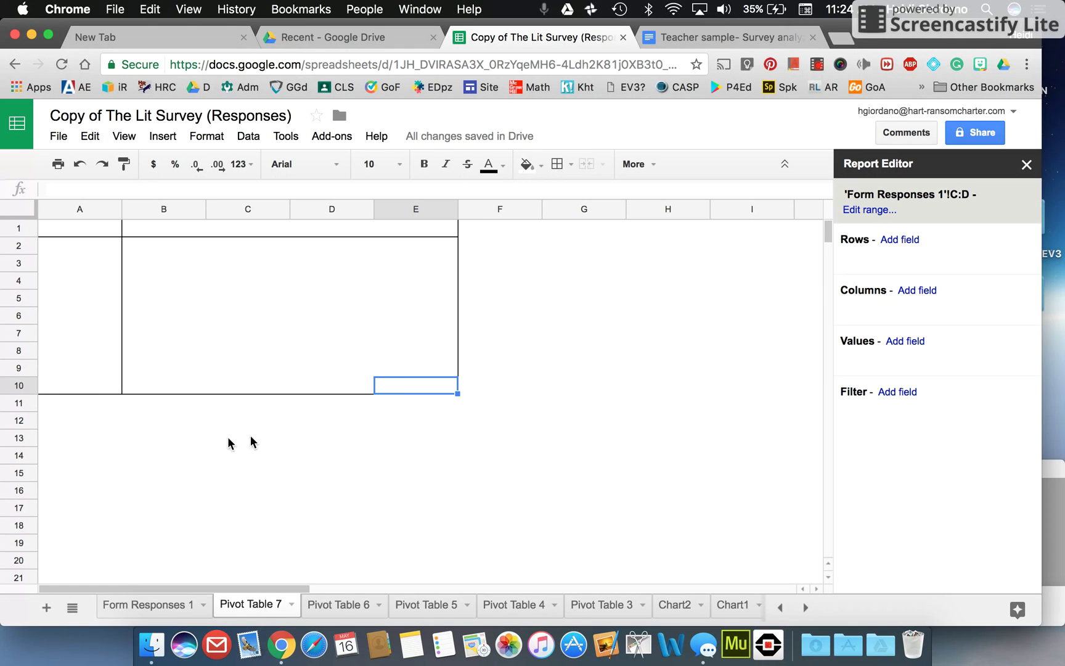
click(57, 230)
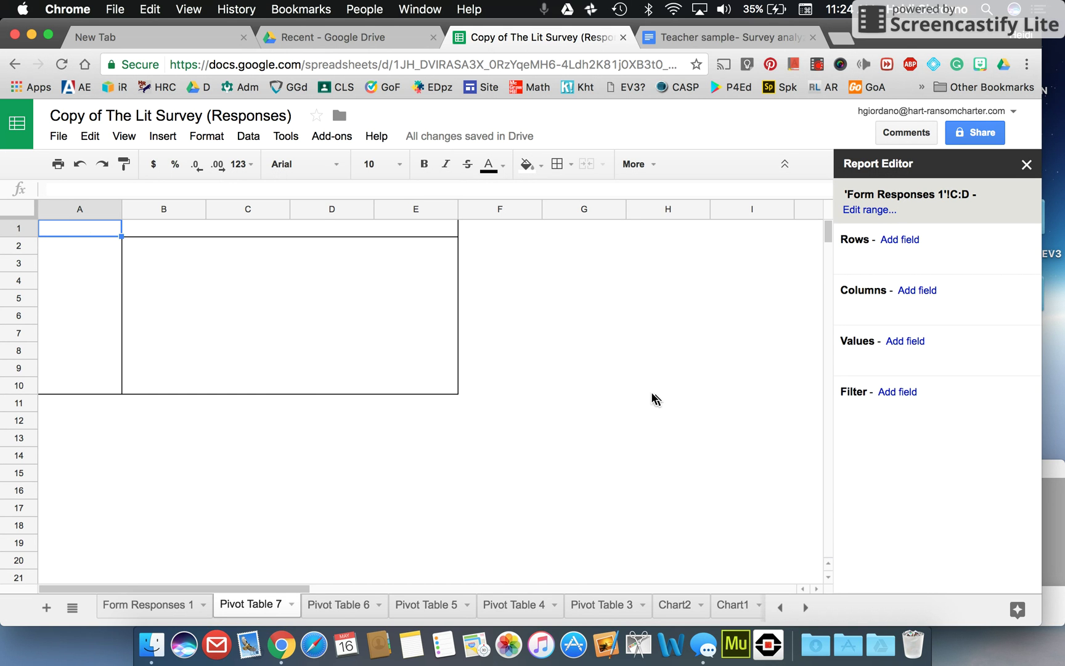
click(679, 368)
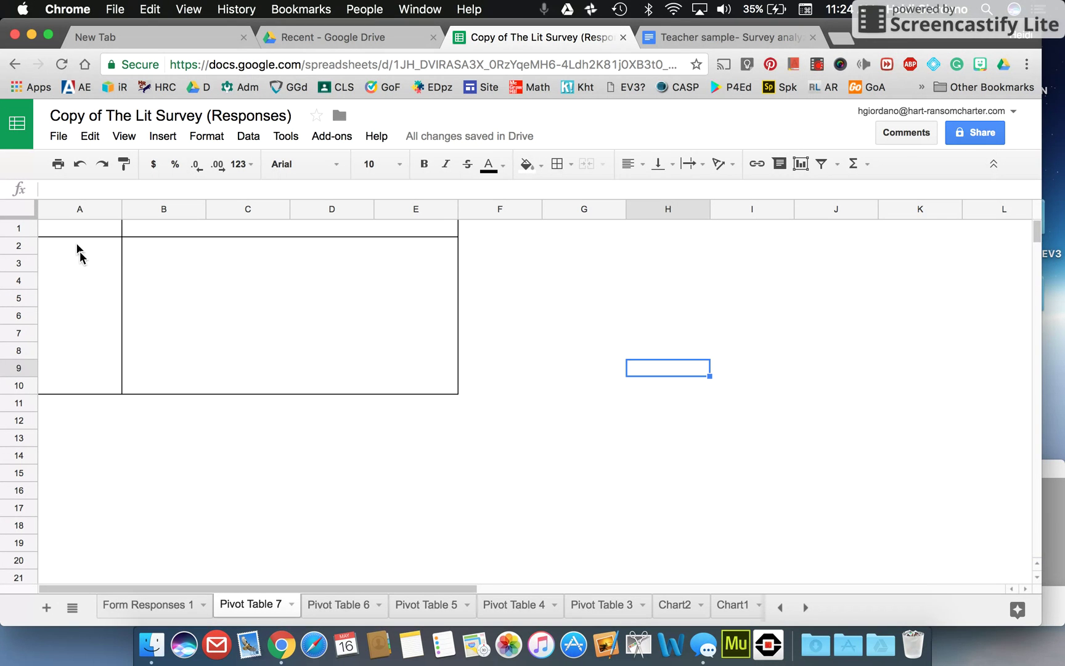
click(69, 231)
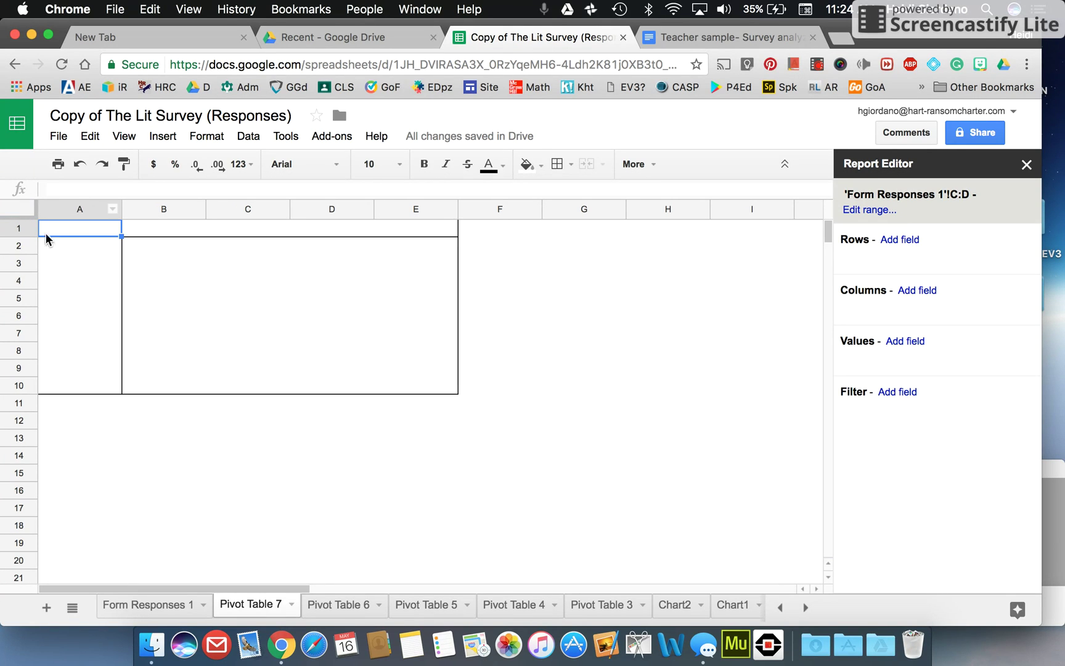
Step: Add Age Range? as the pivot rows with totals turned off
click(908, 241)
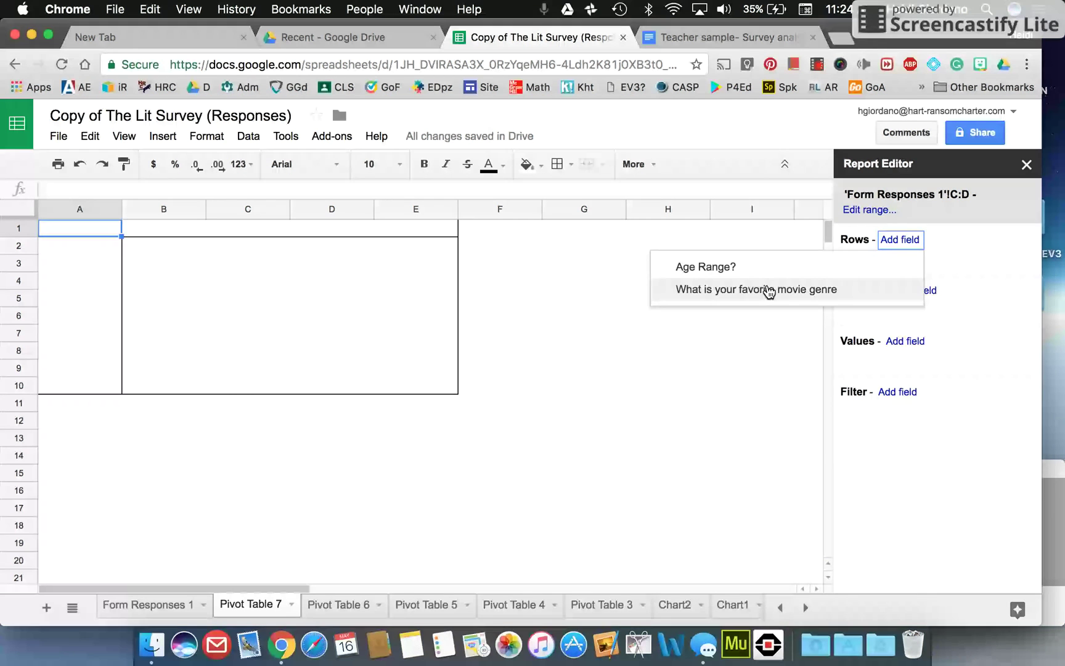
click(730, 268)
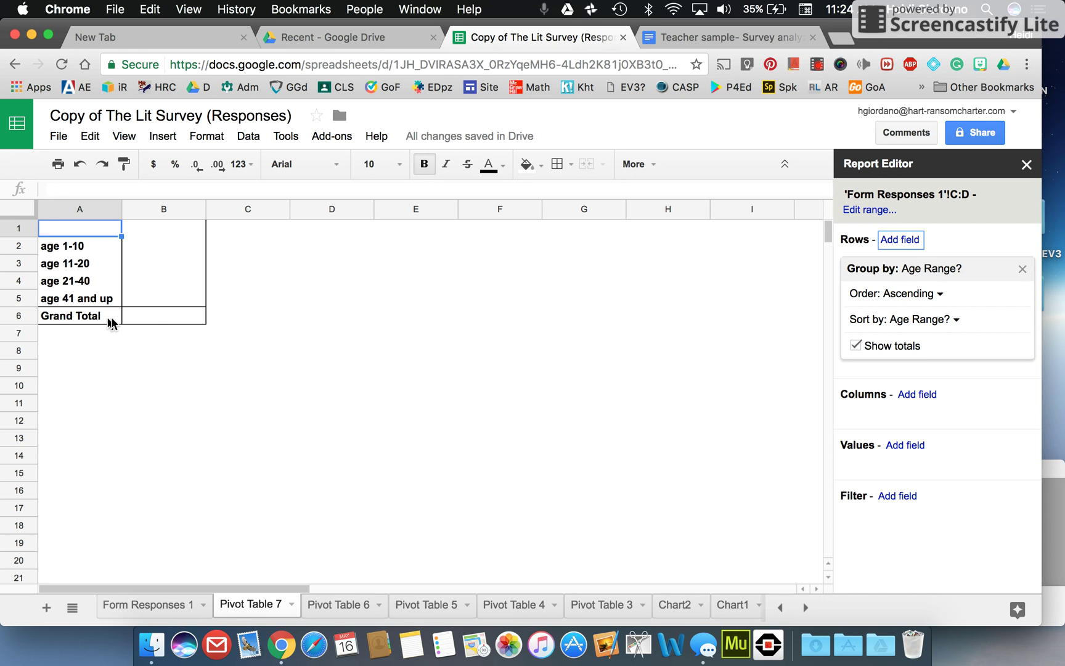
click(857, 346)
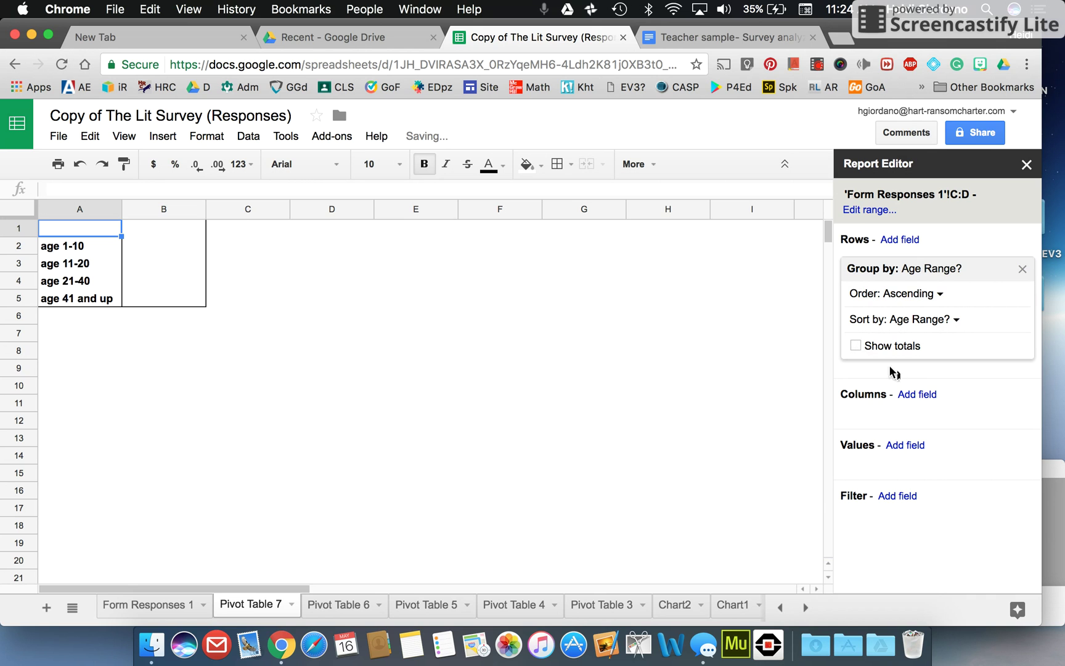
Step: Add favorite movie genre as the pivot columns with totals turned off
click(921, 394)
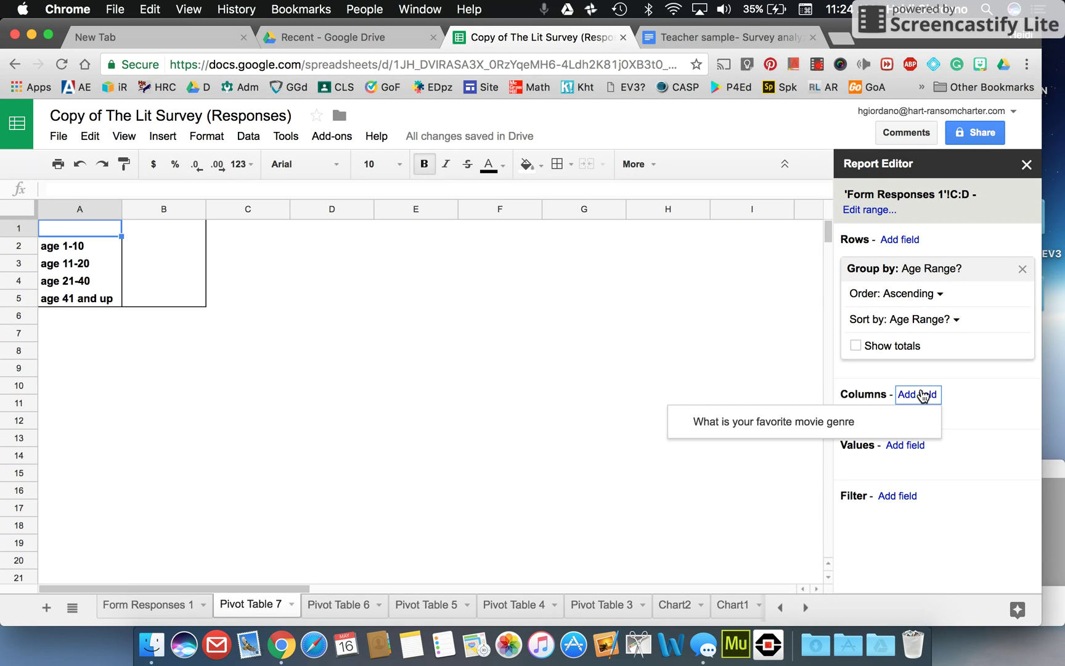
click(837, 424)
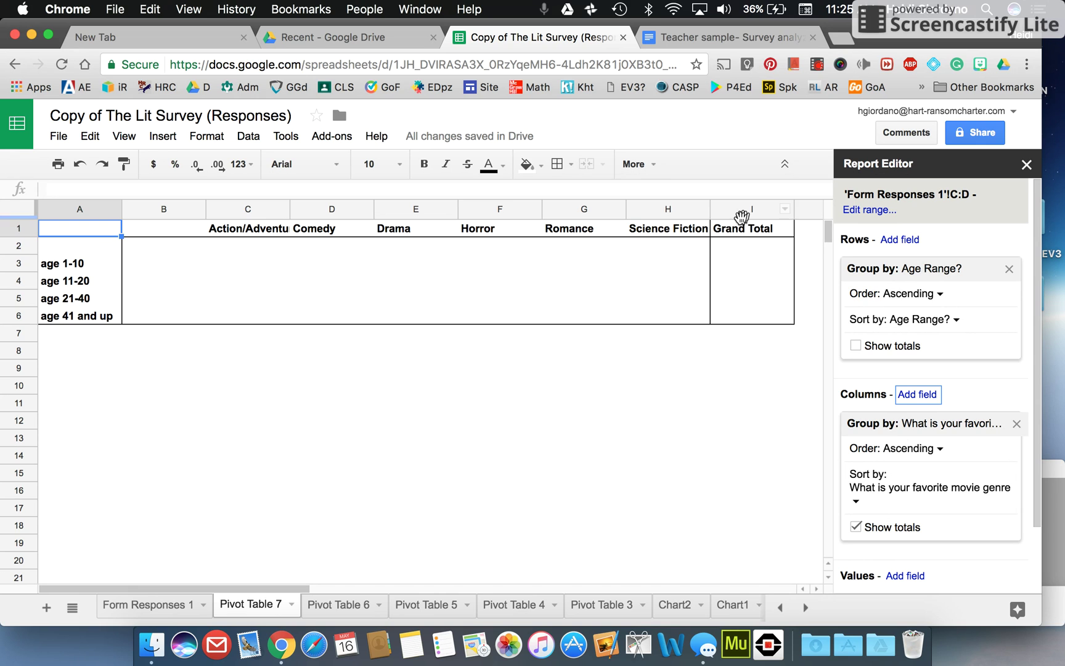
click(856, 527)
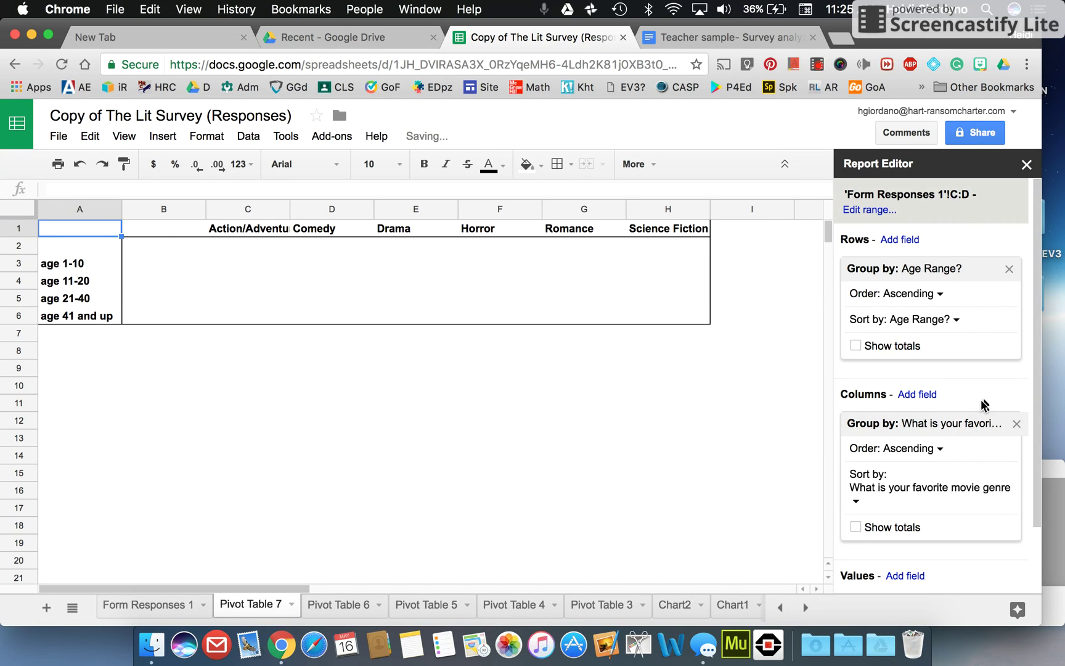
scroll(1007, 398, down, 1)
scroll(1007, 397, down, 3)
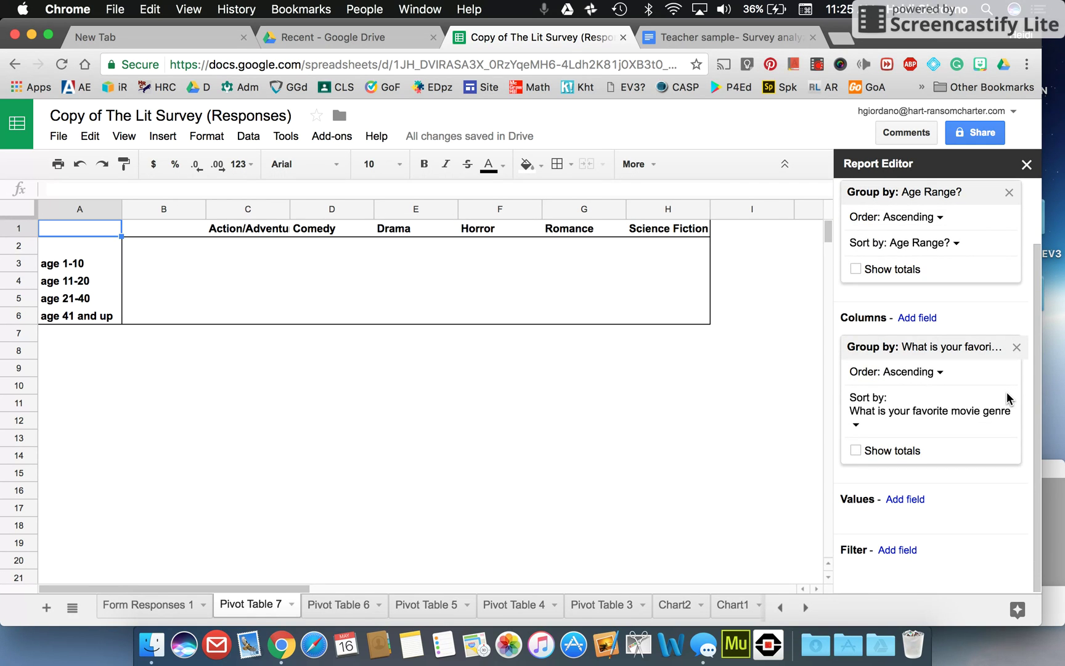
Step: Add Age Range? as pivot values summarized by COUNTA to tally respondents
click(912, 505)
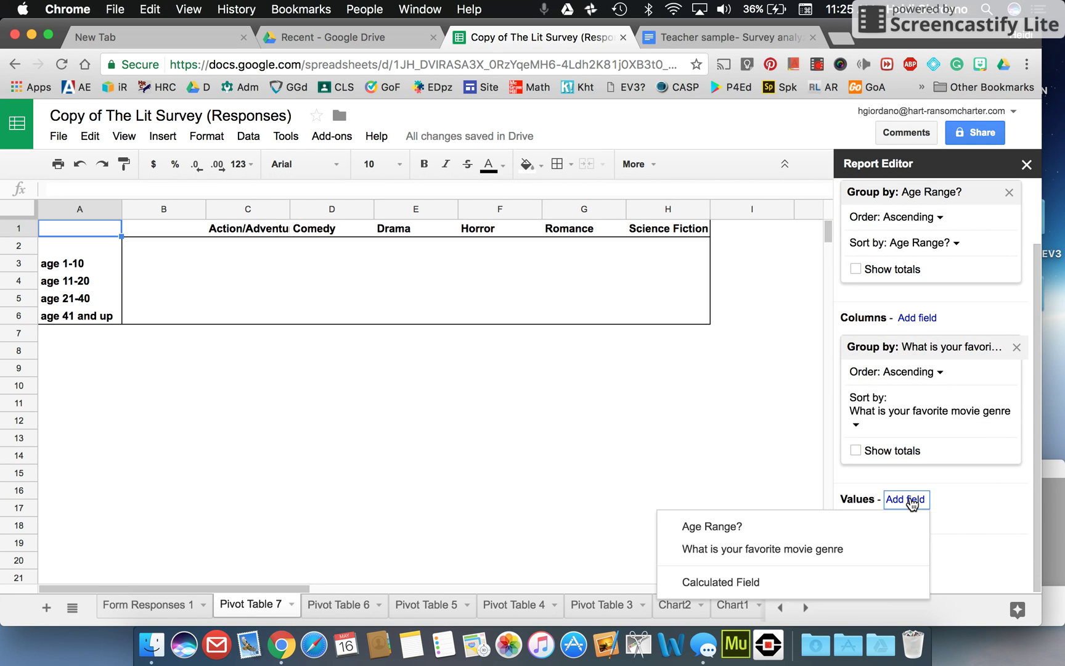
click(779, 528)
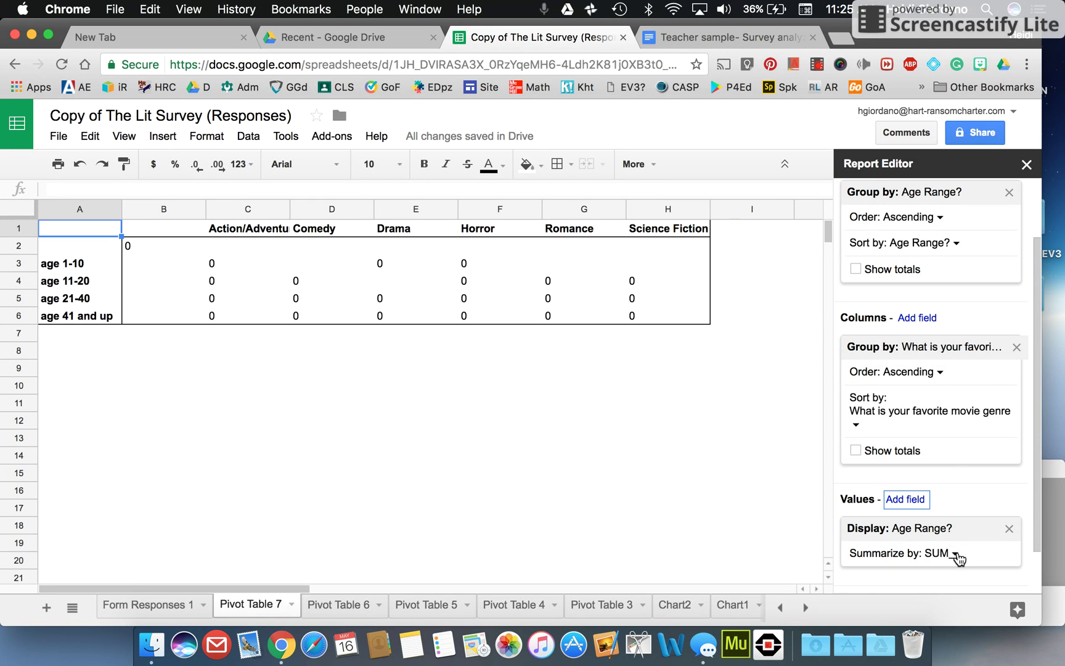
click(956, 555)
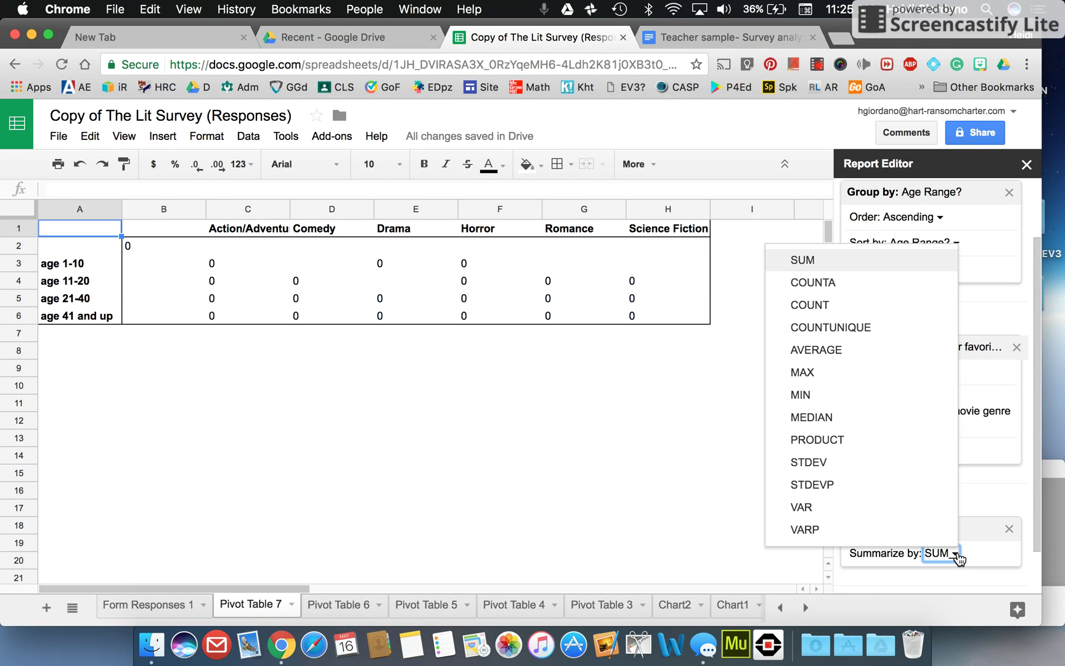
click(869, 283)
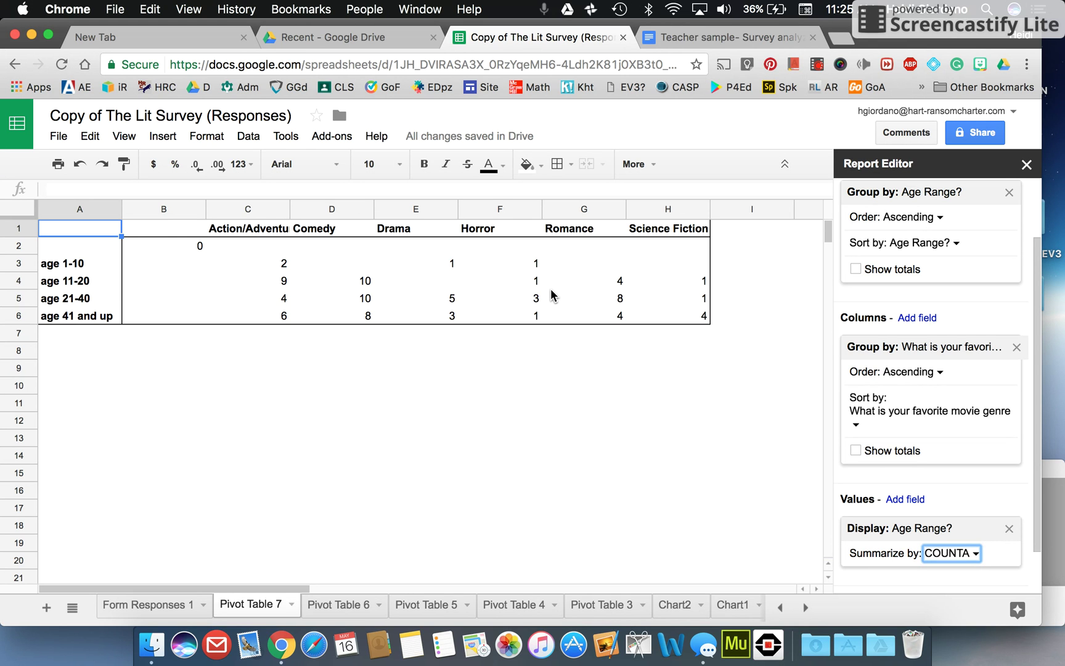
click(86, 230)
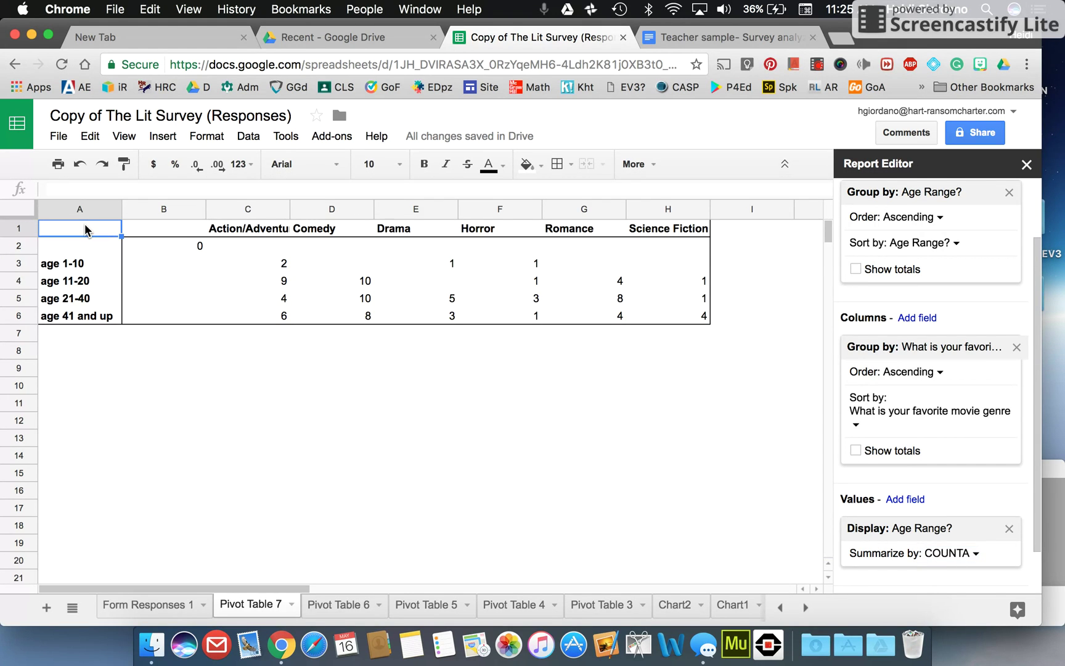
shift+click(700, 320)
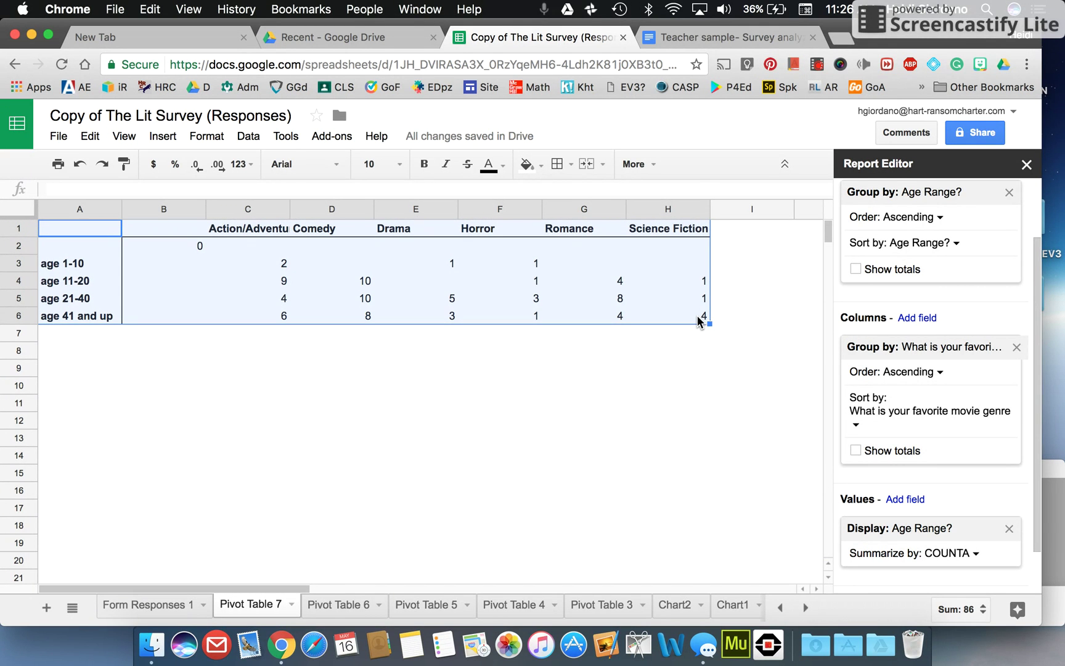
click(653, 164)
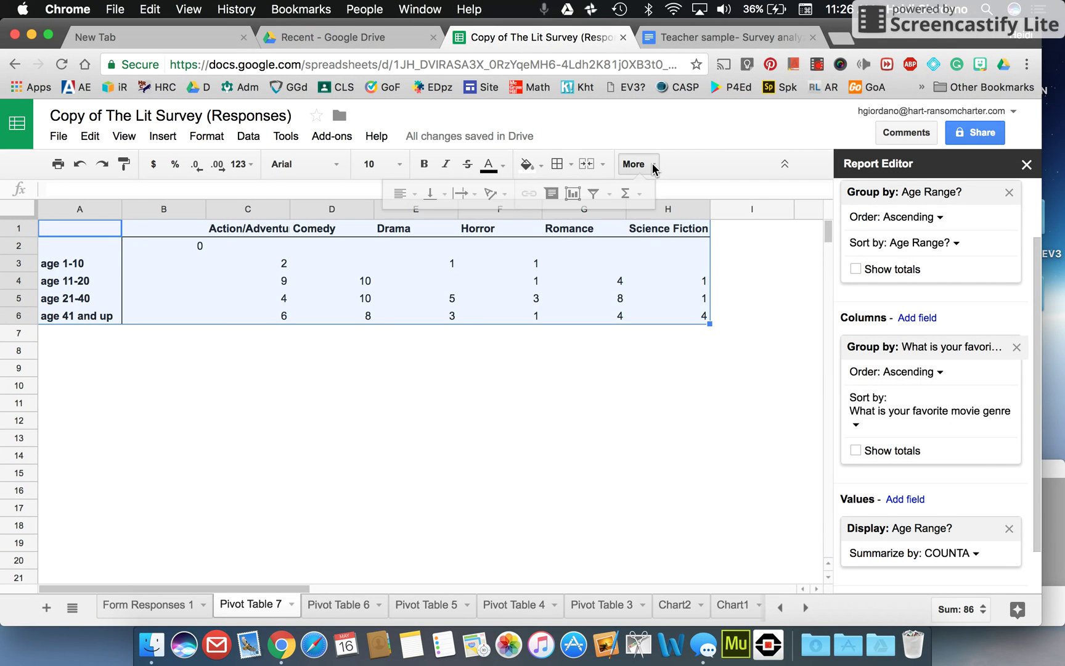
click(572, 194)
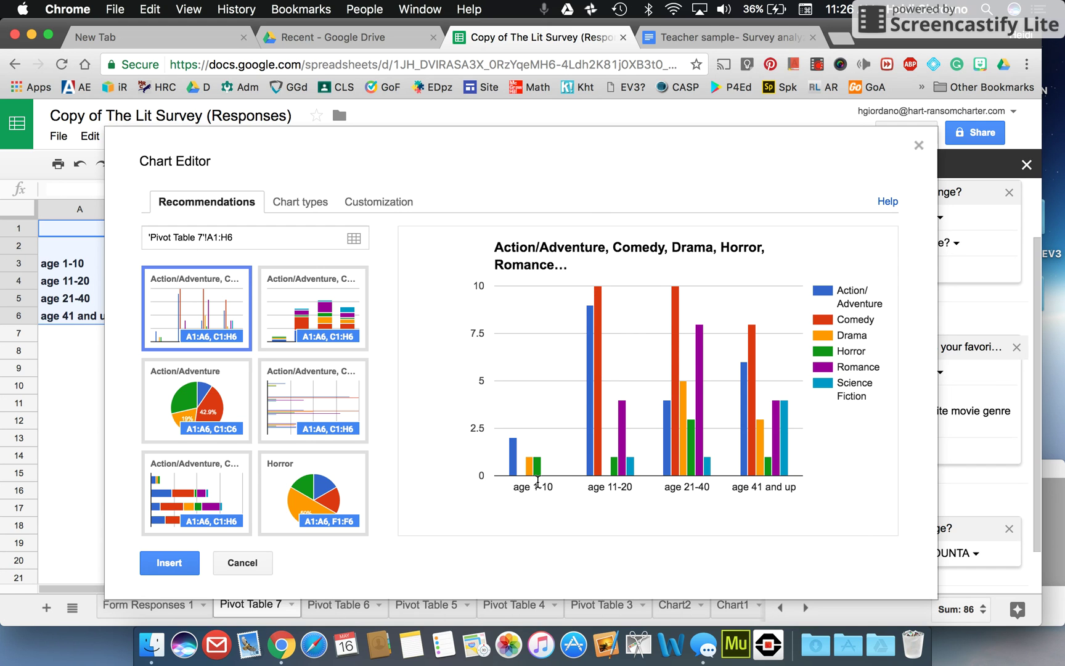
mouse_move(601, 410)
mouse_move(598, 328)
mouse_move(788, 463)
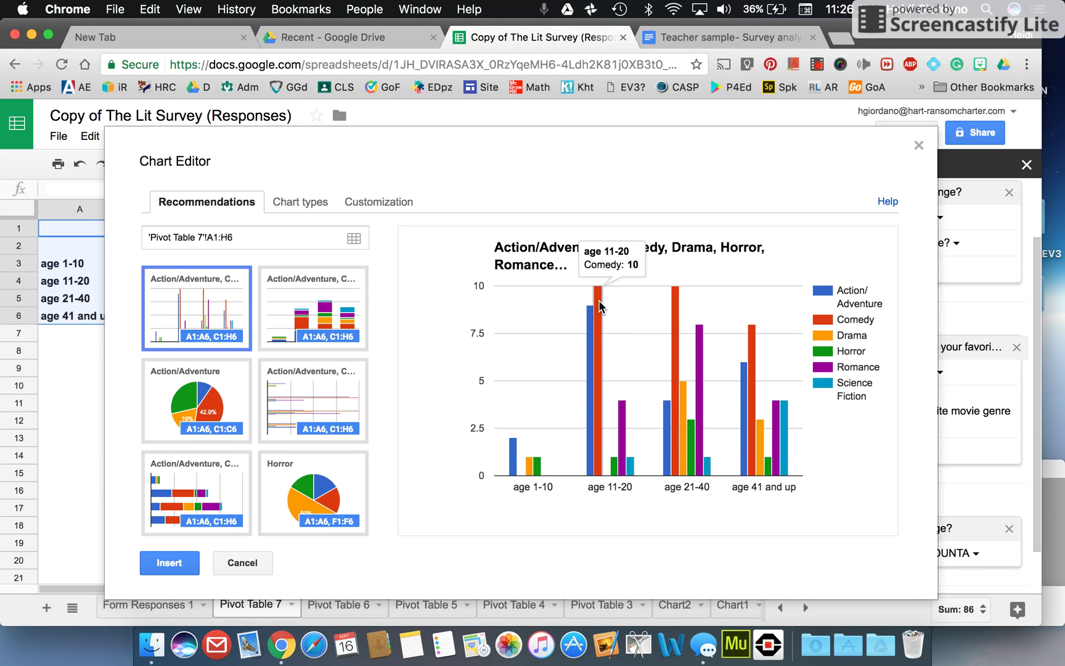
mouse_move(756, 392)
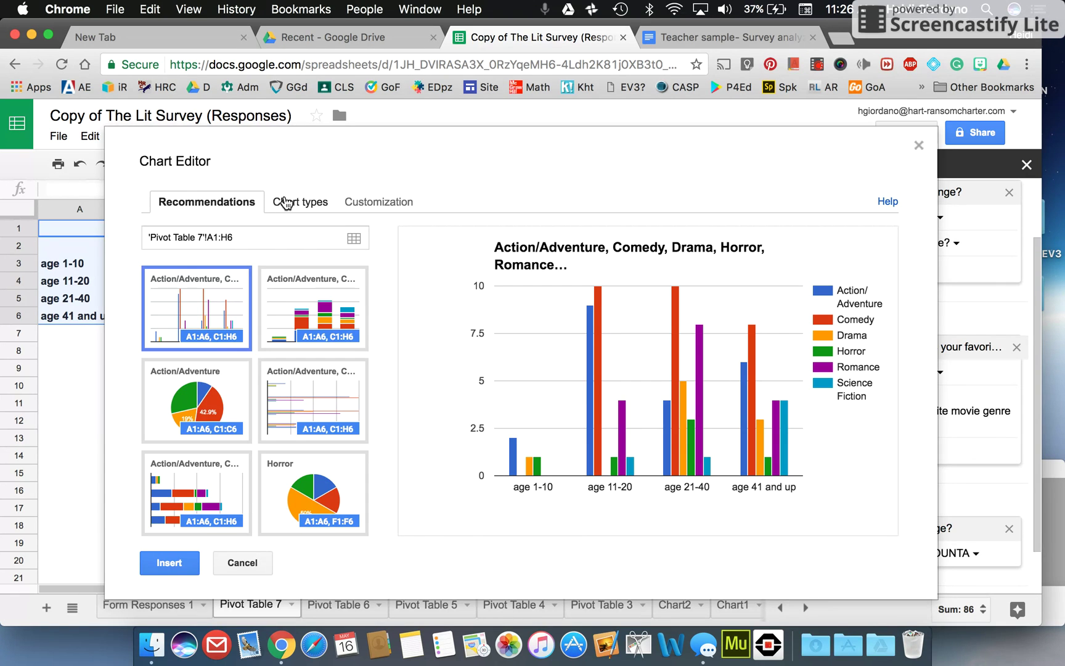
Step: Replace the chart title with 'Compare Age Range to Favorite Movie Genre'
click(370, 203)
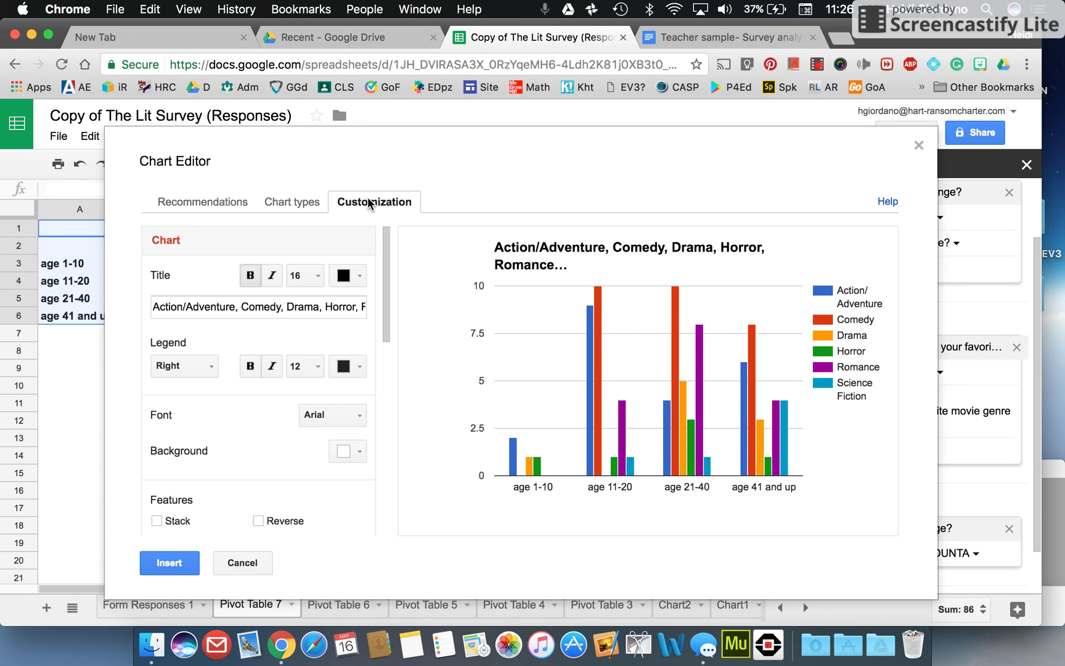
double_click(223, 306)
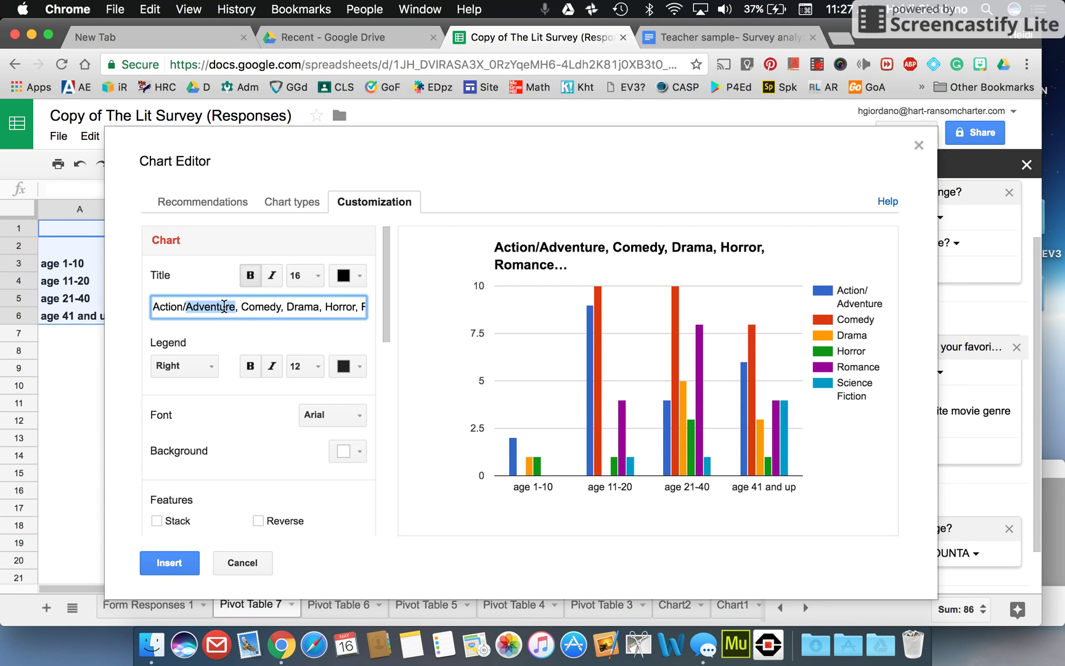
drag(153, 307, 378, 316)
key(BackSpace)
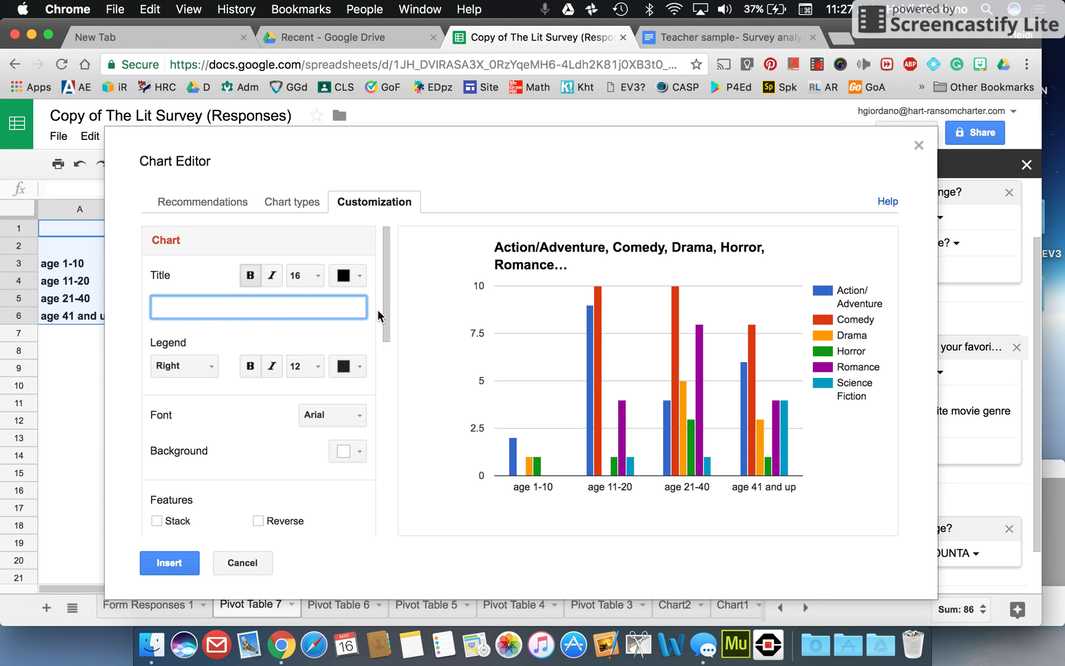
text(Compare Age Range to )
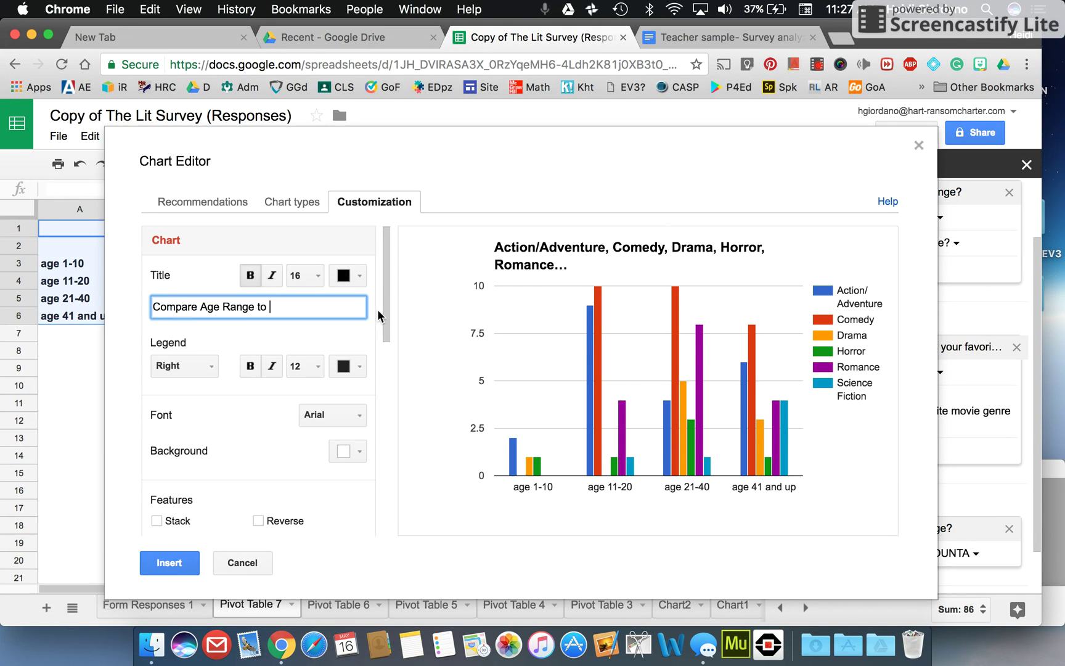
text(Favorite Movie Genre)
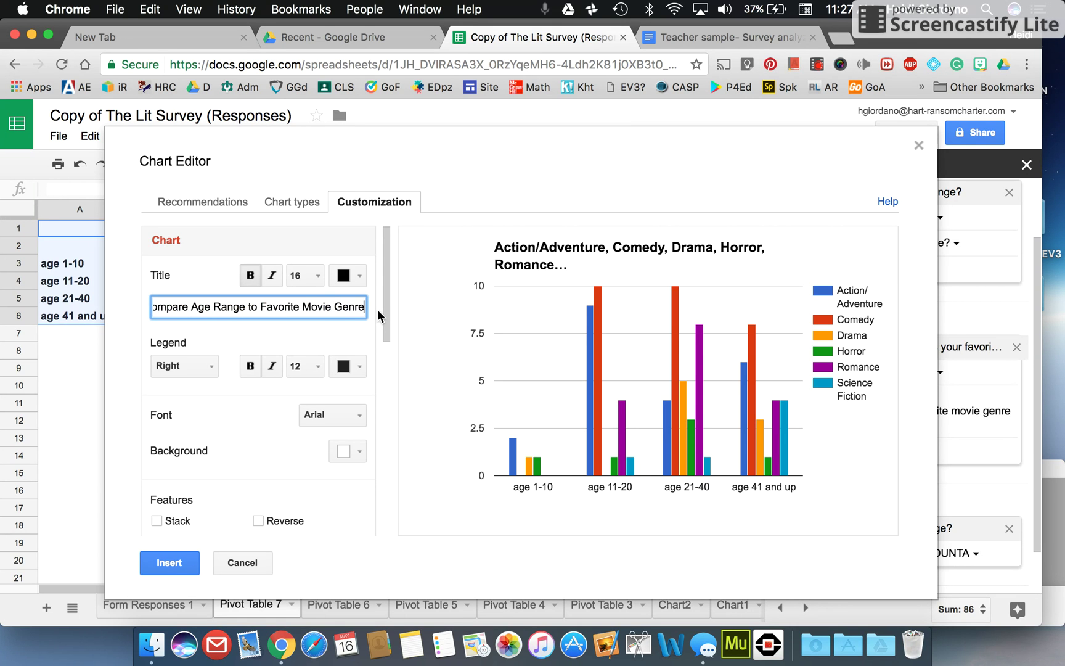
click(303, 331)
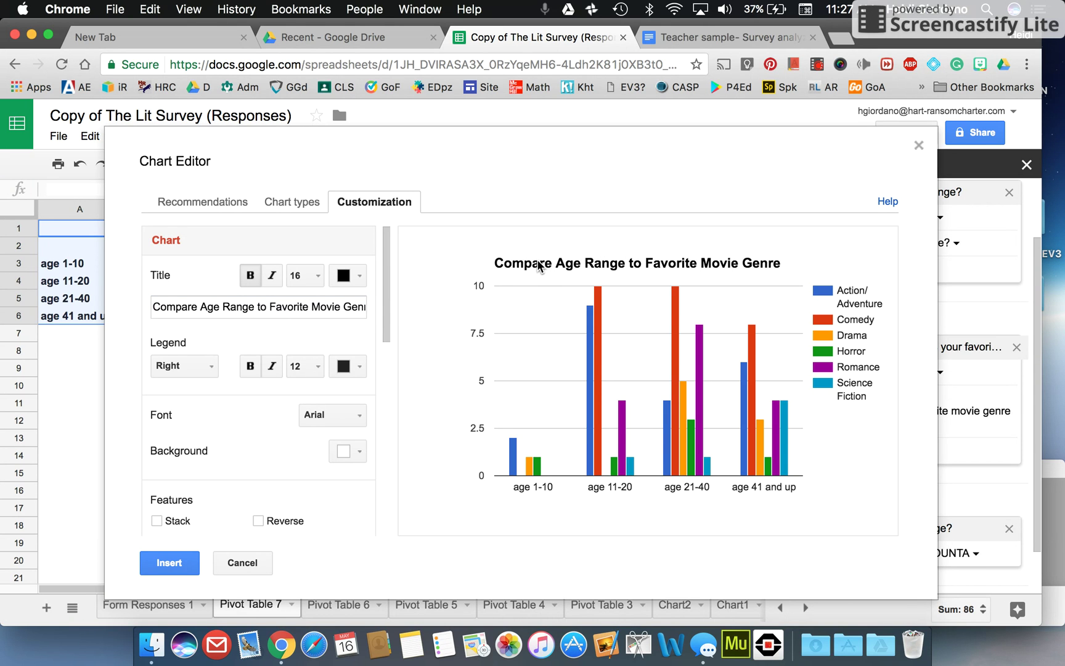
Step: Go to the horizontal axis title field in the Customize options
mouse_move(622, 454)
scroll(285, 440, down, 12)
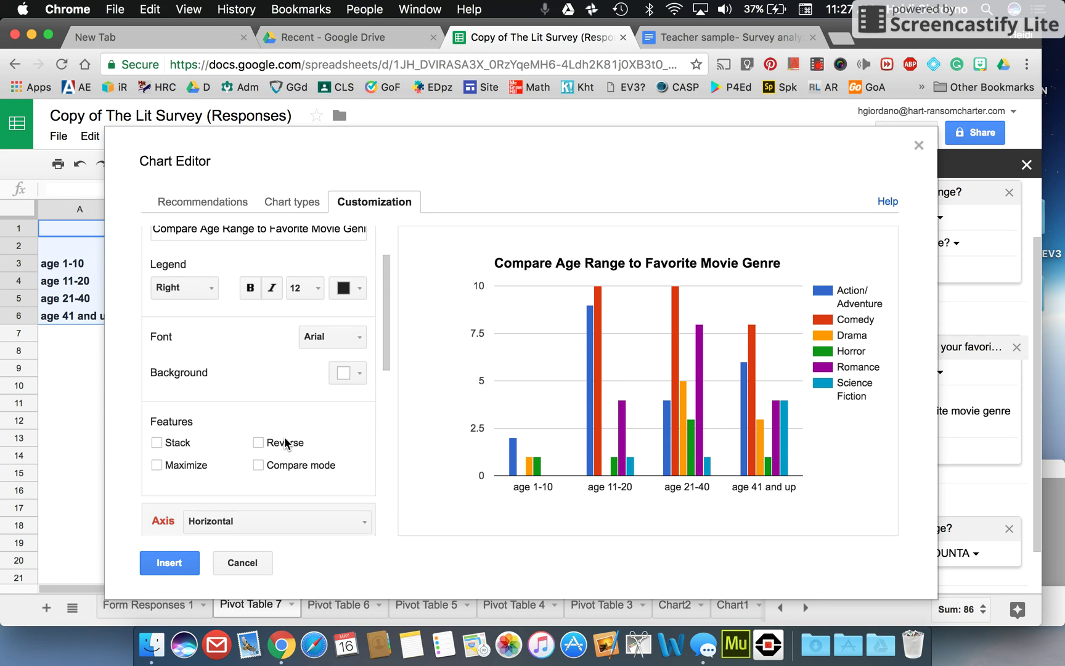
scroll(284, 443, down, 6)
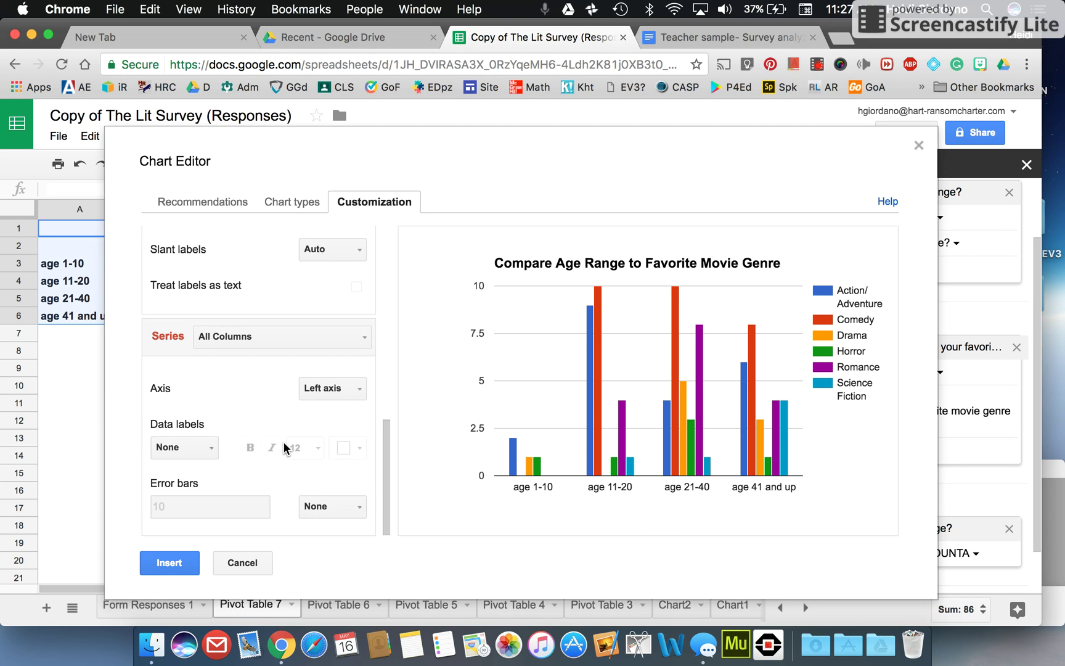
scroll(266, 393, up, 8)
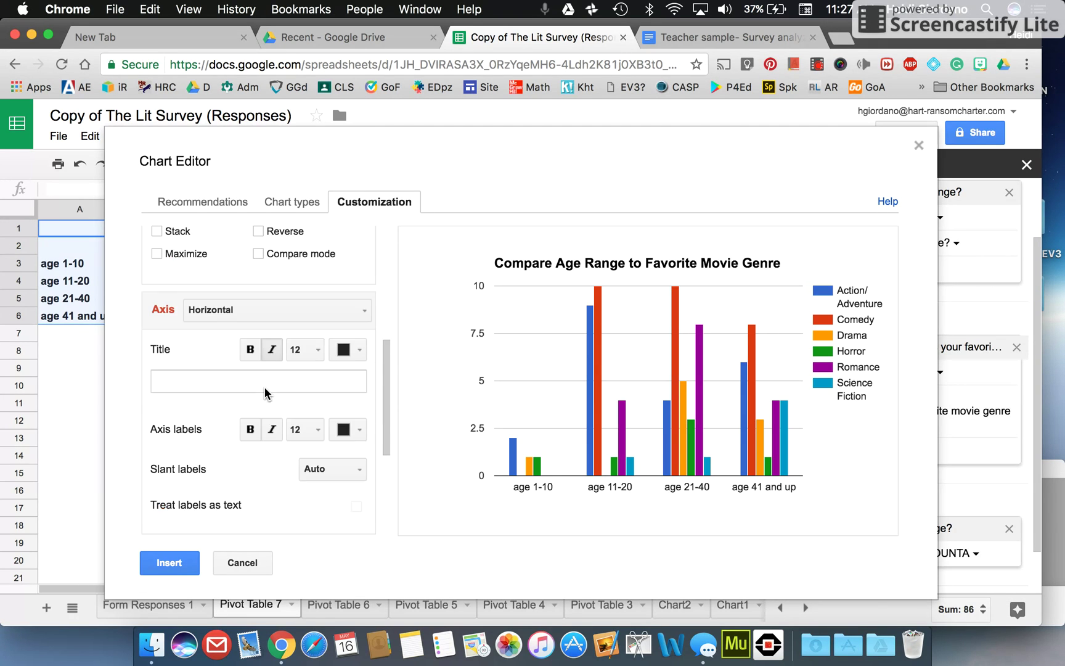
scroll(265, 392, up, 1)
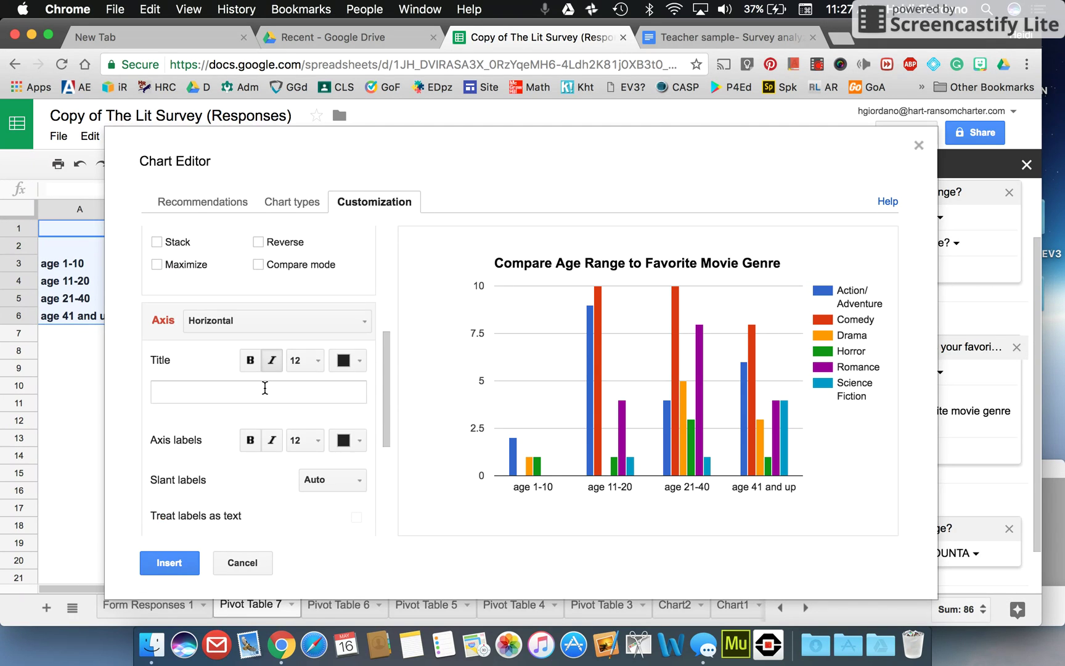
click(181, 392)
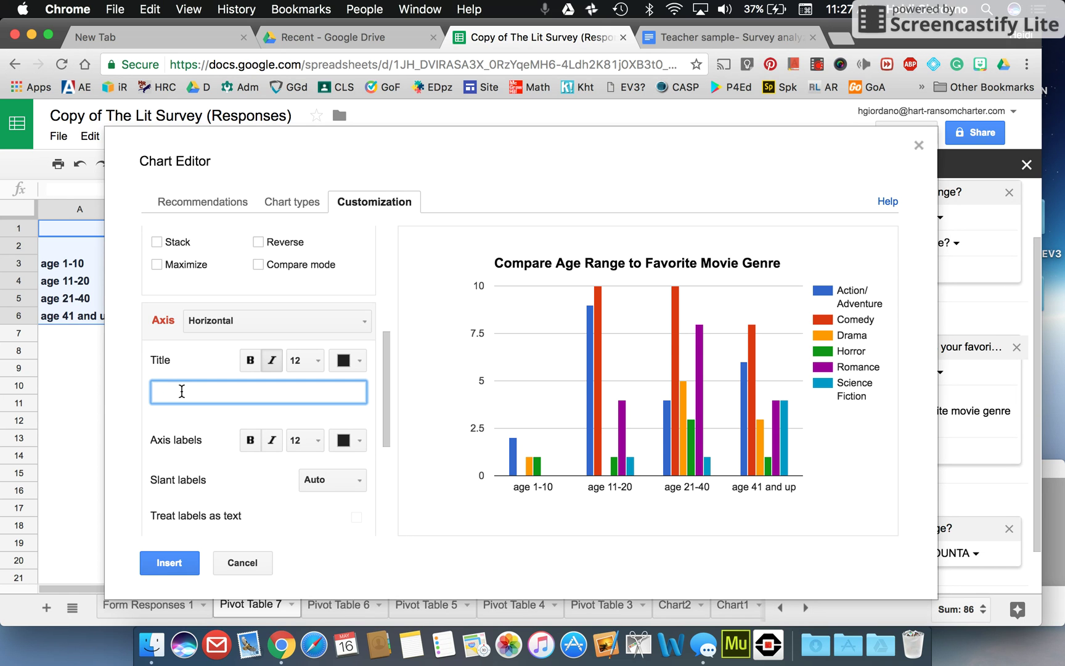
Step: Title the horizontal axis 'Age Range'
scroll(179, 392, down, 1)
scroll(198, 398, up, 2)
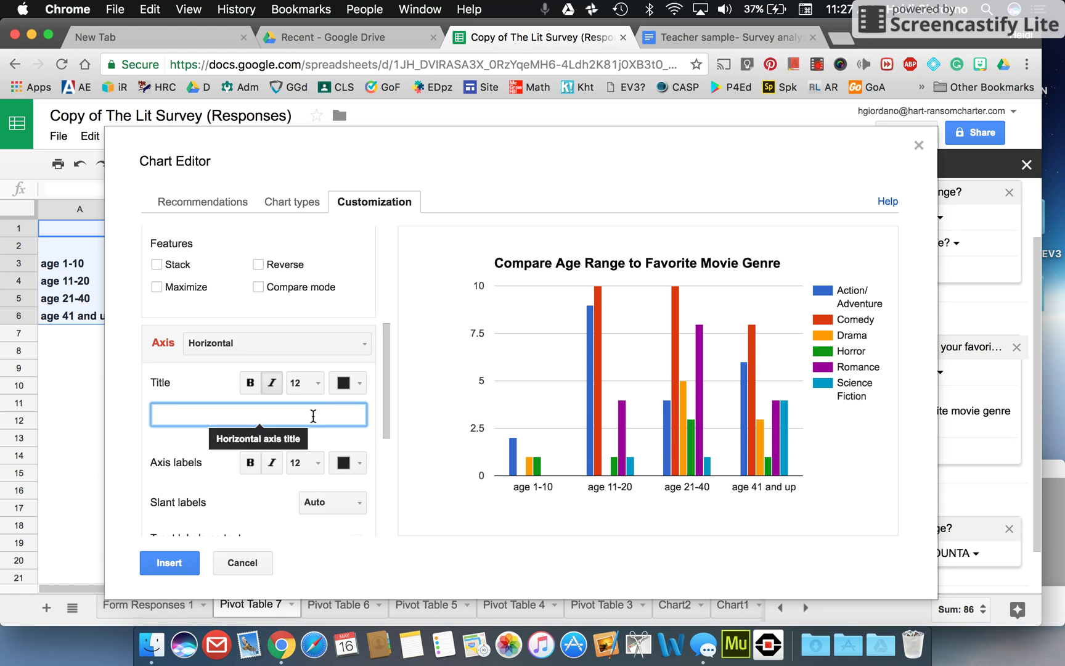
text(AGe)
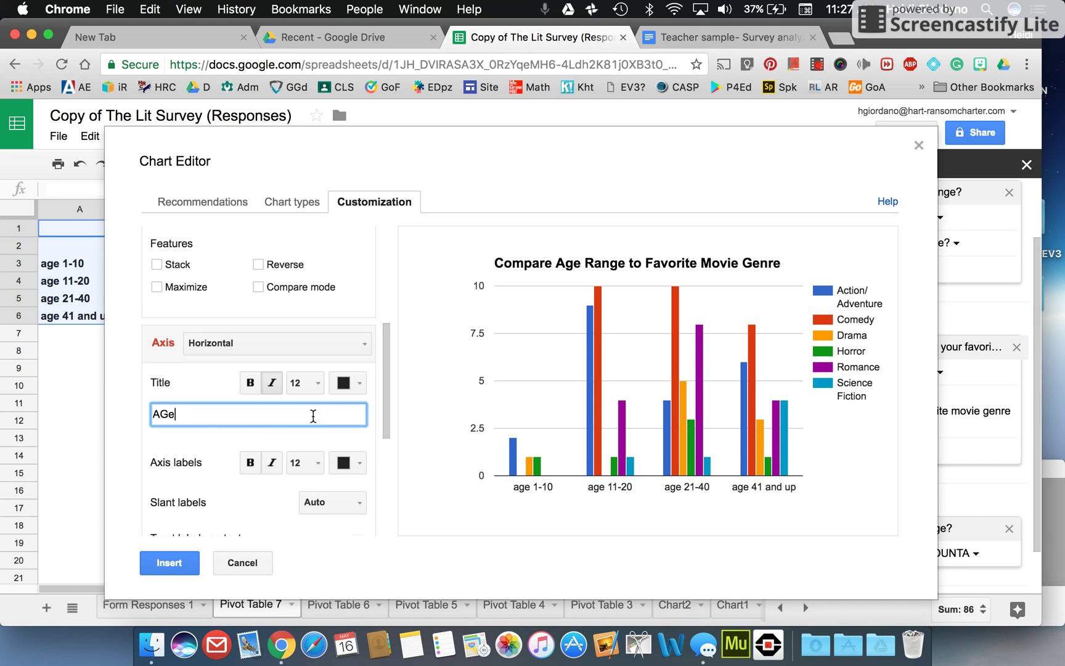
key(BackSpace)
key(BackSpace)
text(ge Range)
key(Return)
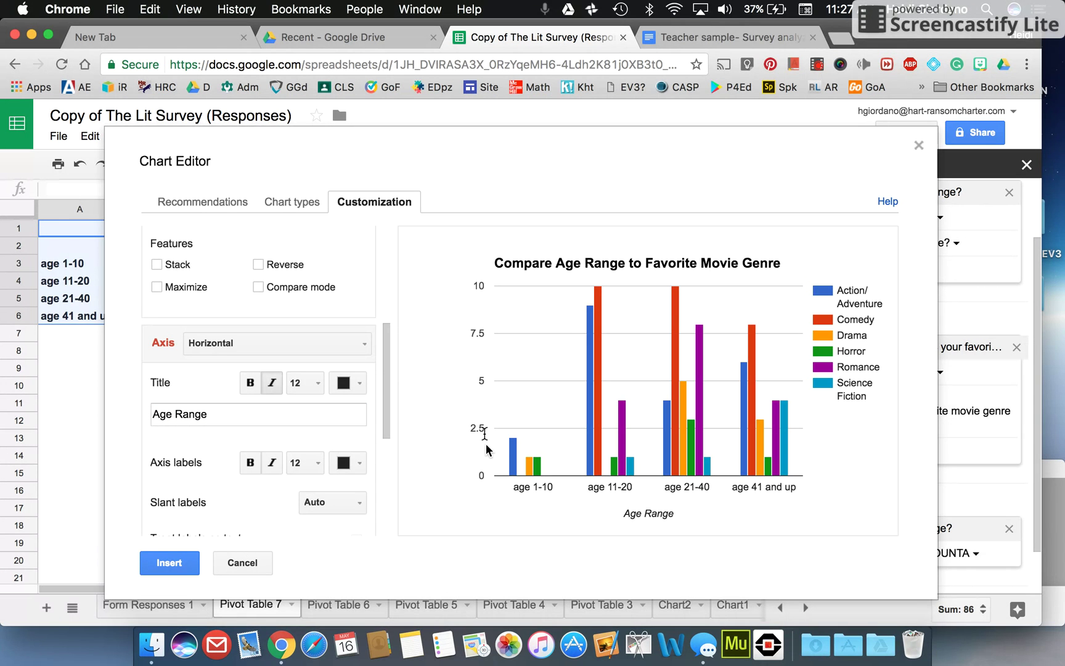
Step: Title the left vertical axis 'Number of Respondents'
scroll(262, 444, down, 4)
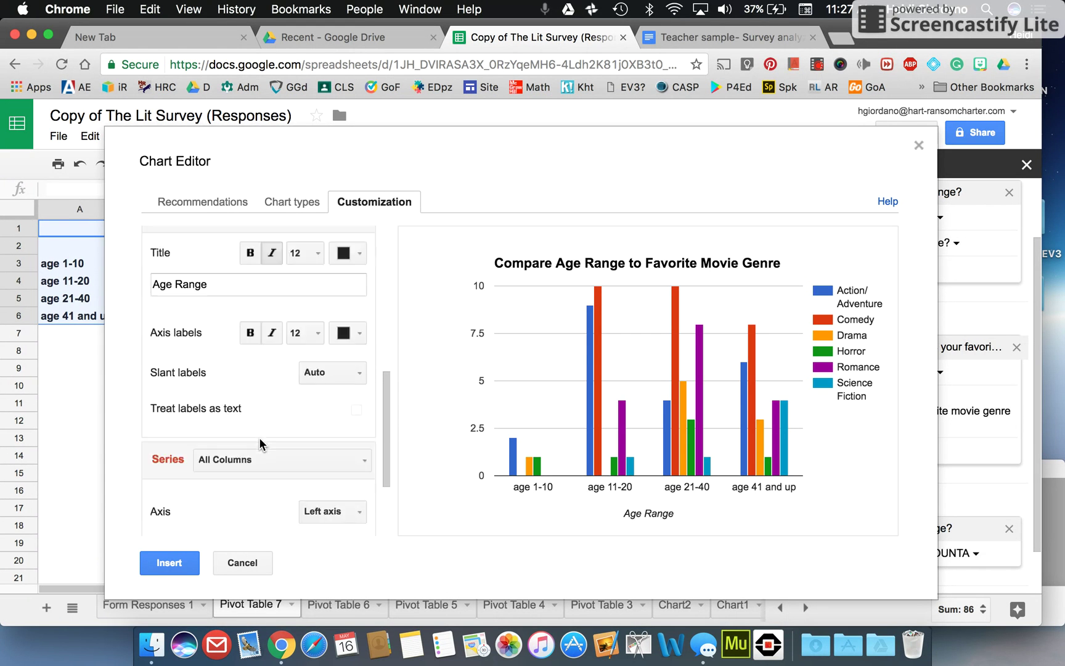
scroll(262, 444, down, 2)
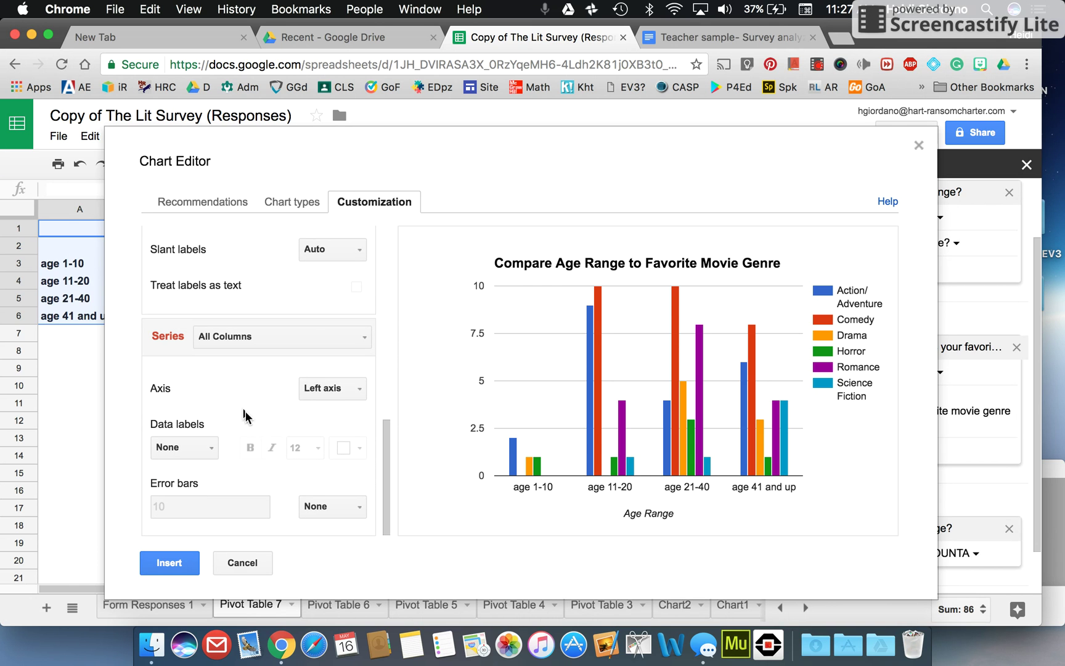
scroll(315, 338, up, 8)
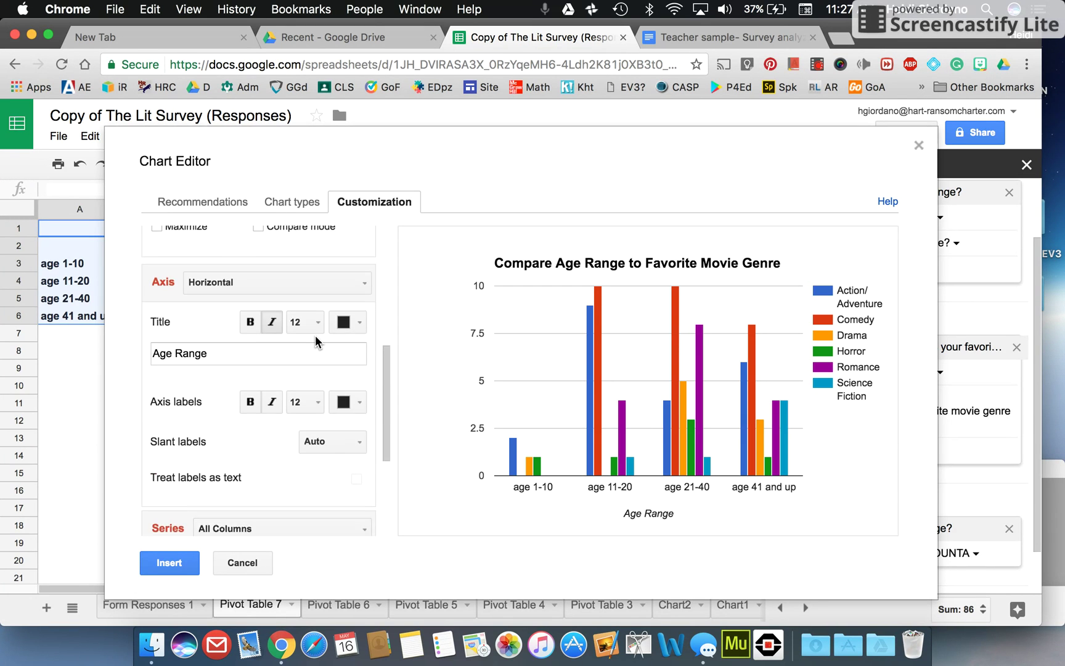
scroll(312, 340, up, 1)
scroll(311, 340, down, 8)
scroll(313, 346, up, 3)
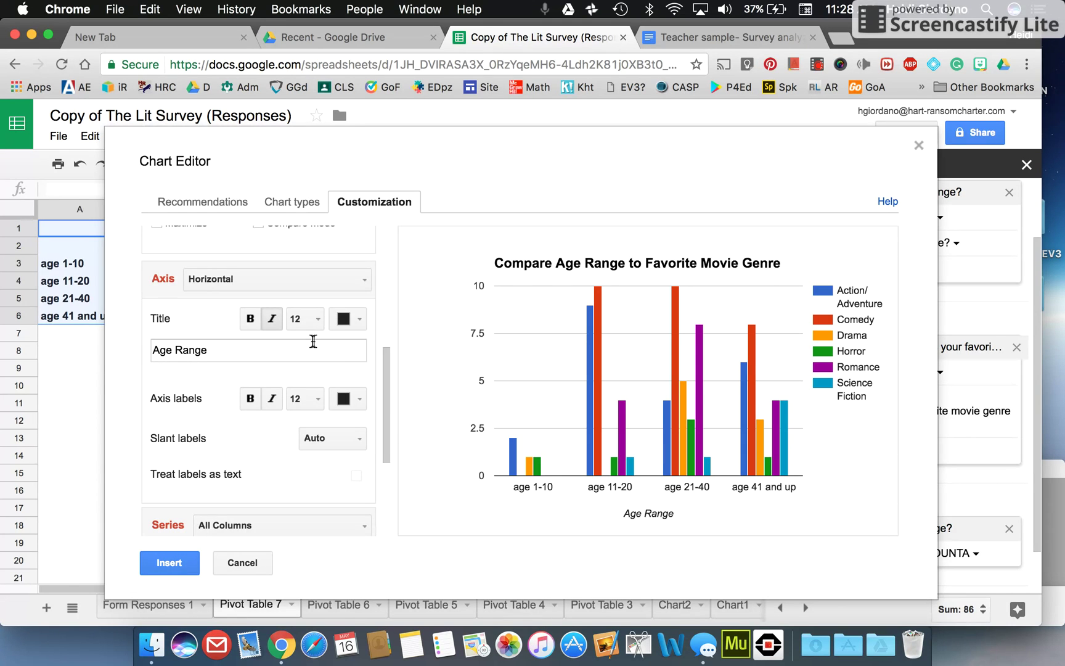
click(365, 283)
click(318, 329)
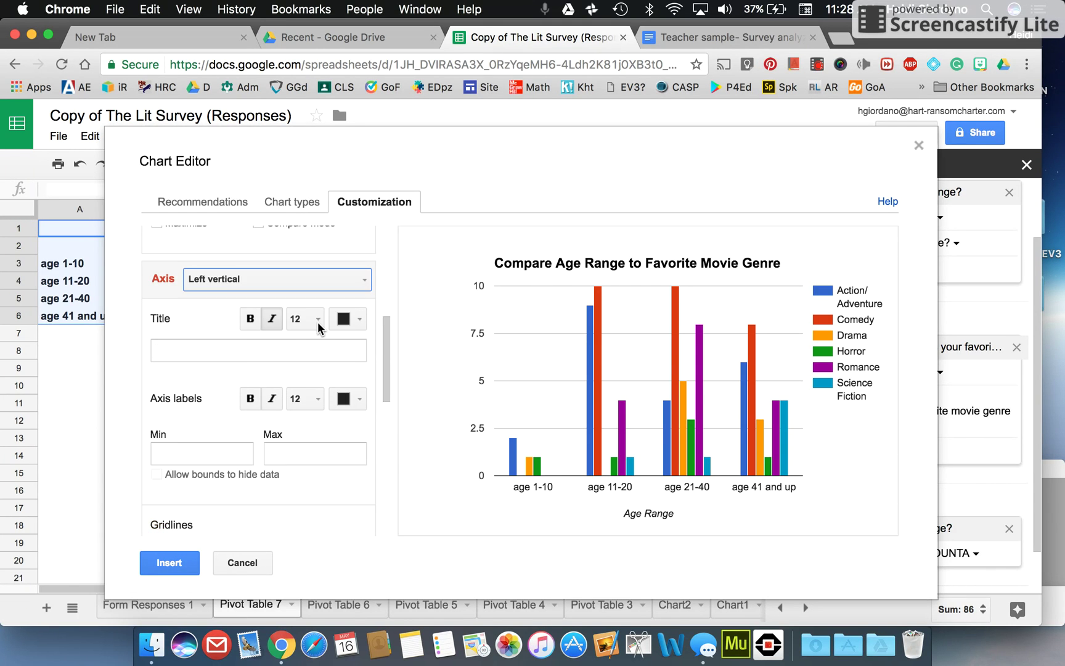
click(241, 349)
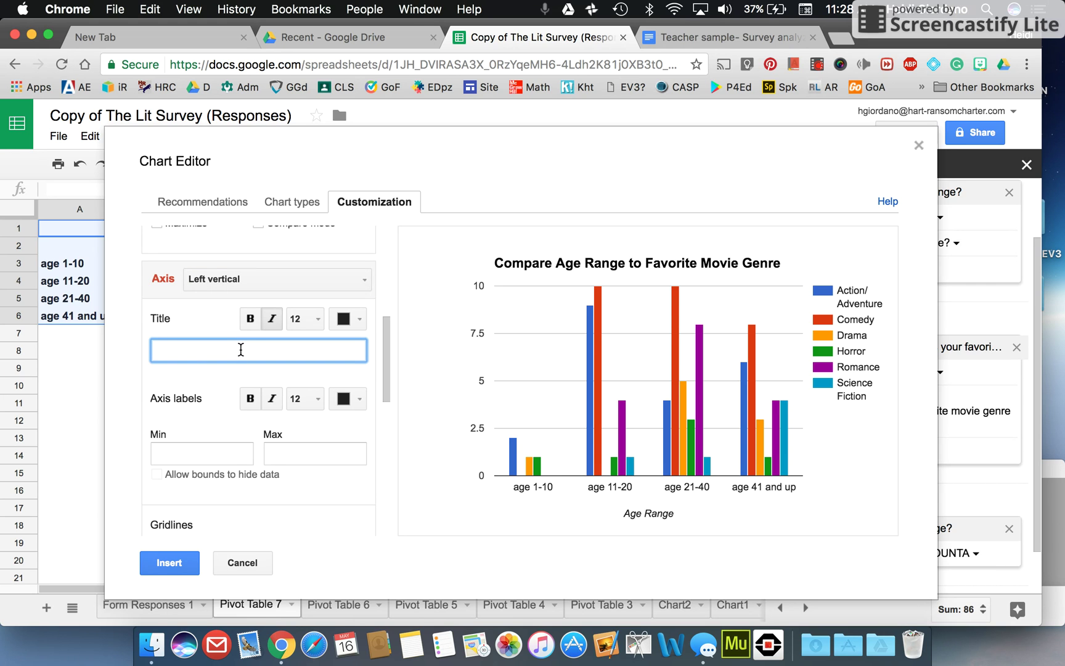
text(Number of Respondents)
click(203, 378)
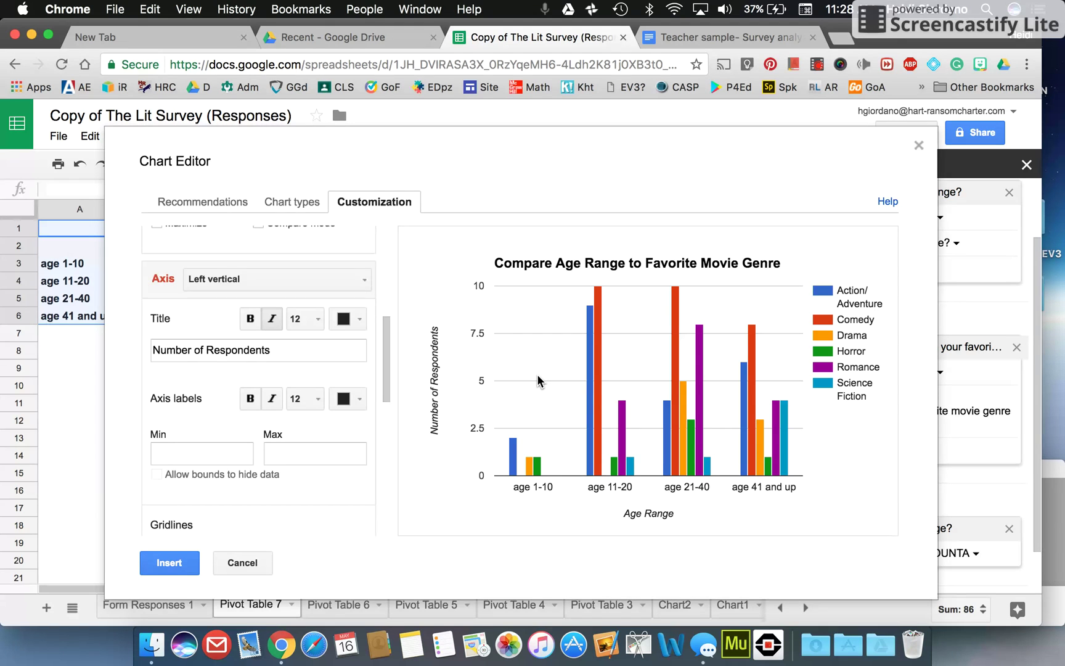
Step: Insert the chart onto Pivot Table 7 and switch to the survey report document
click(183, 563)
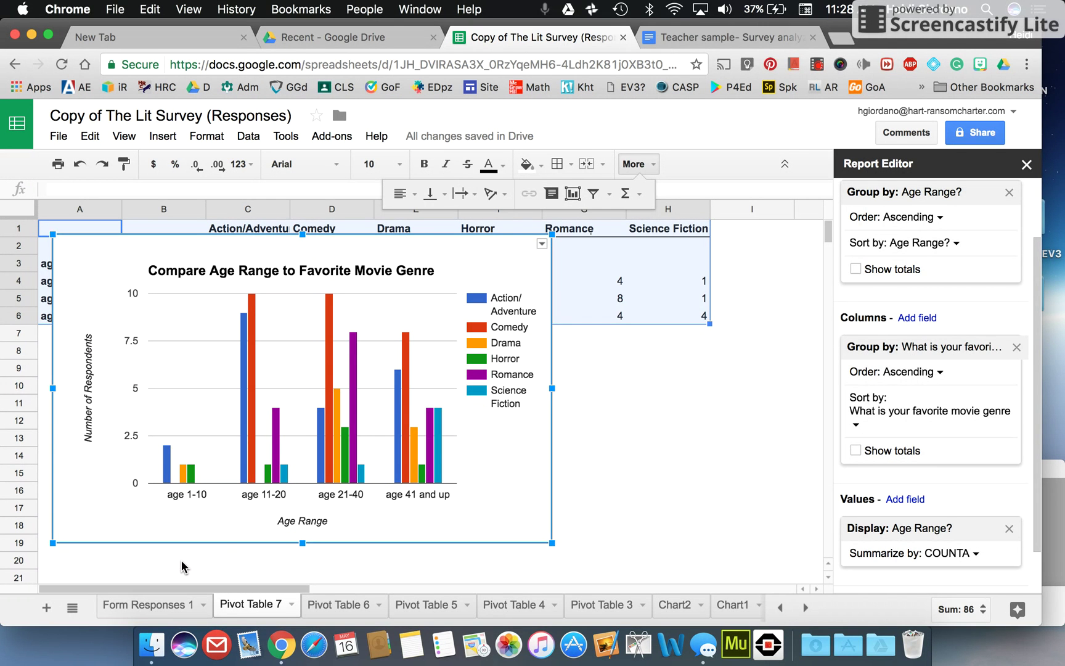
click(644, 484)
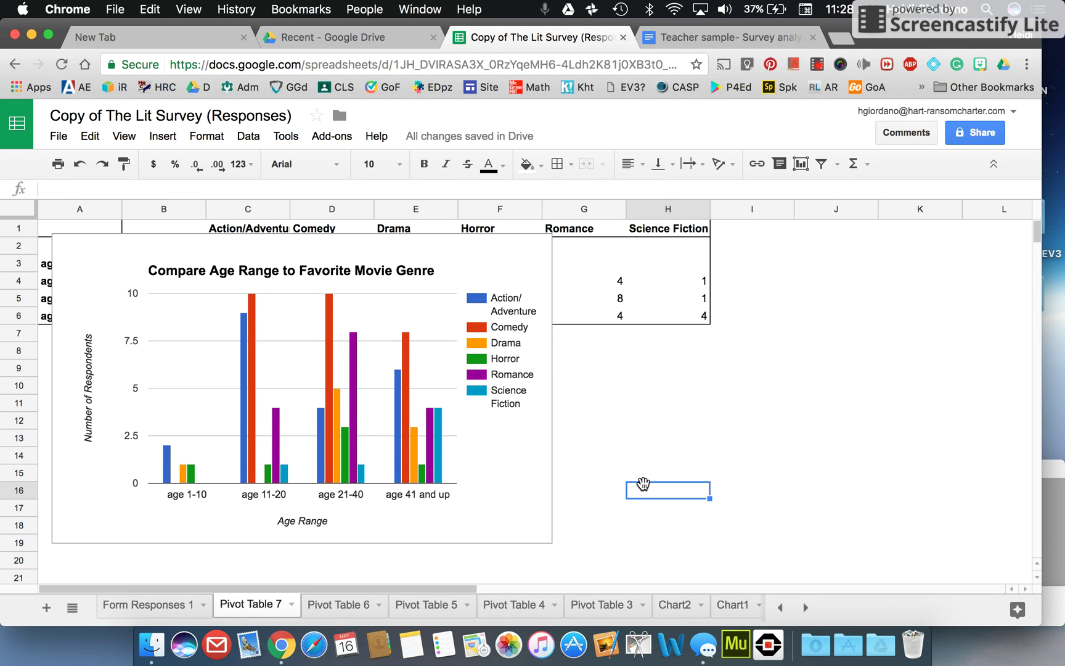
click(699, 42)
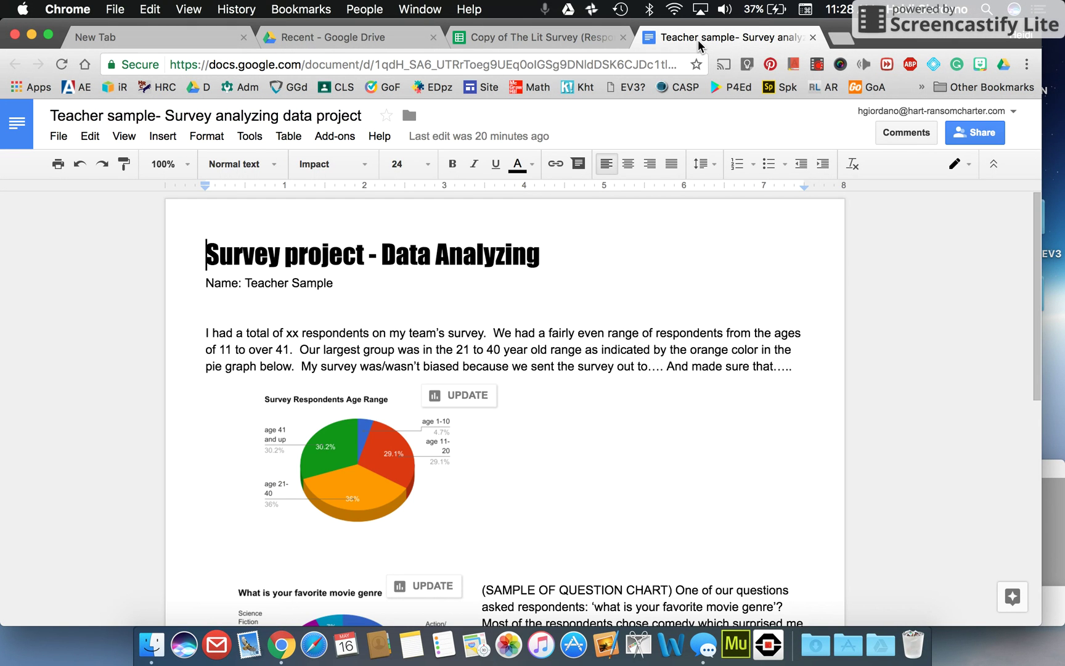
Step: Place the cursor at the start of the (SAMPLE OF COMPARING CHART) paragraph
scroll(525, 404, down, 5)
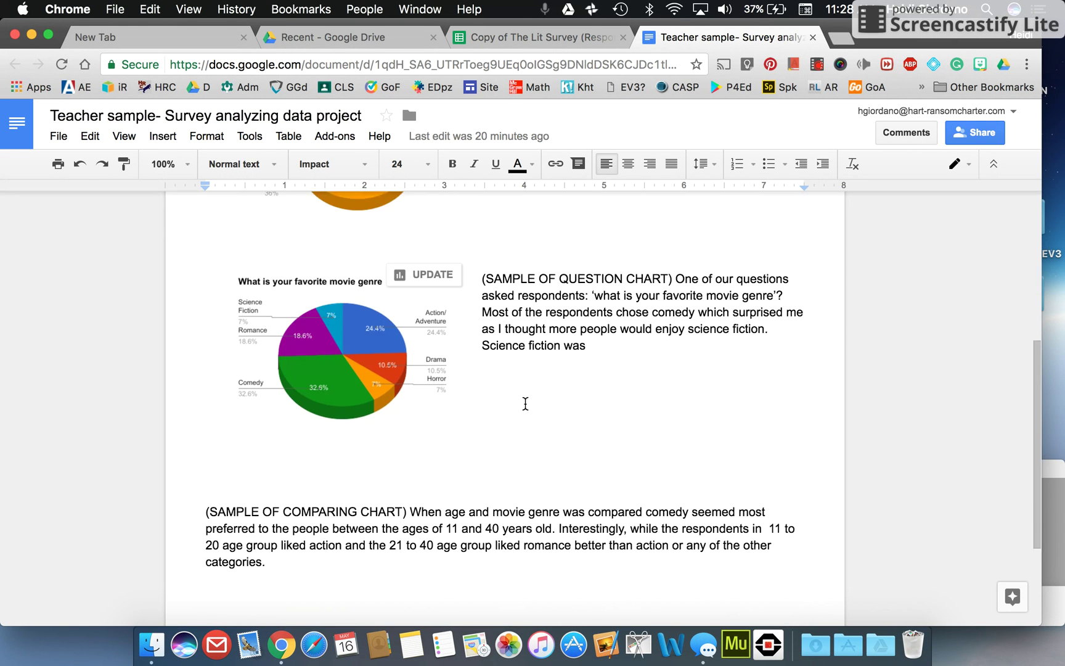
scroll(525, 404, down, 3)
scroll(525, 408, up, 1)
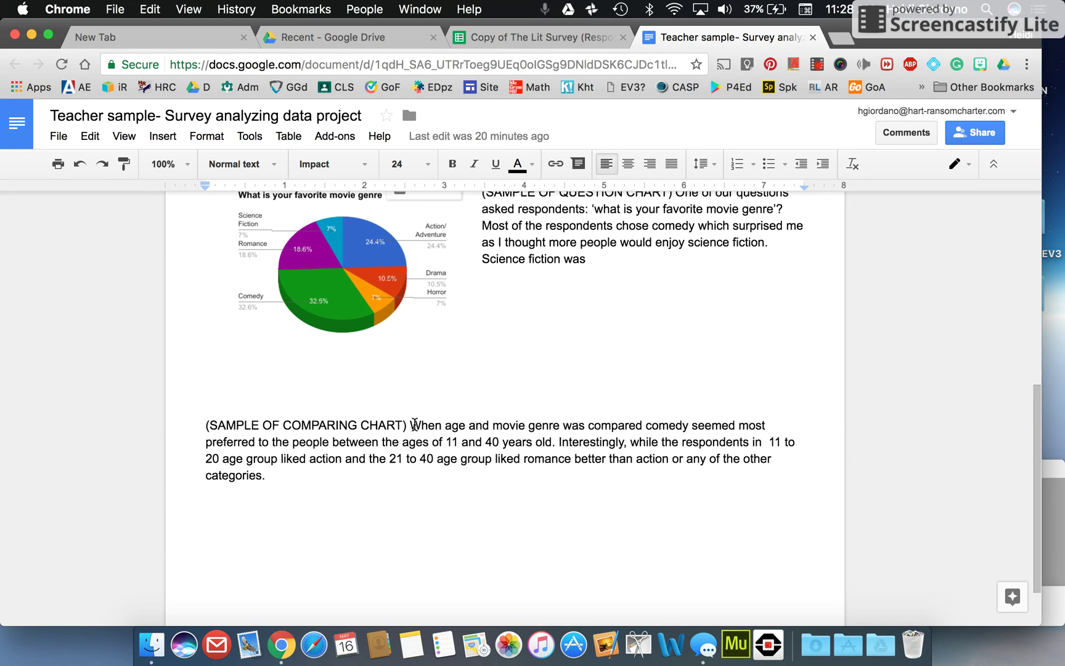
click(205, 425)
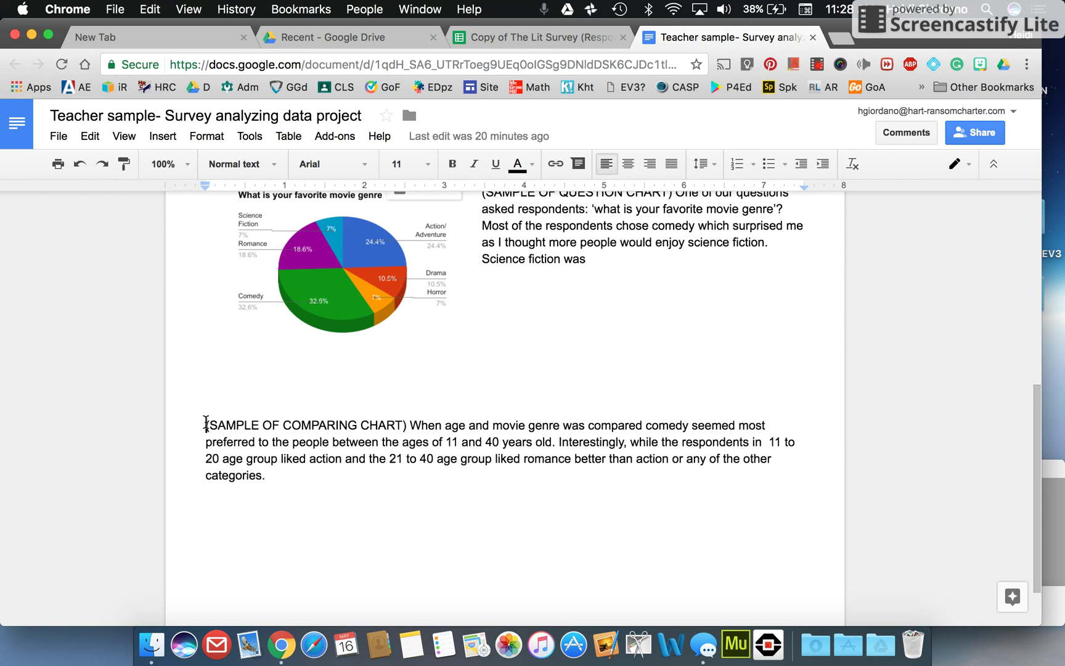
Step: Insert a chart from Sheets, choosing the Copy of The Lit Survey (Responses) spreadsheet
click(162, 136)
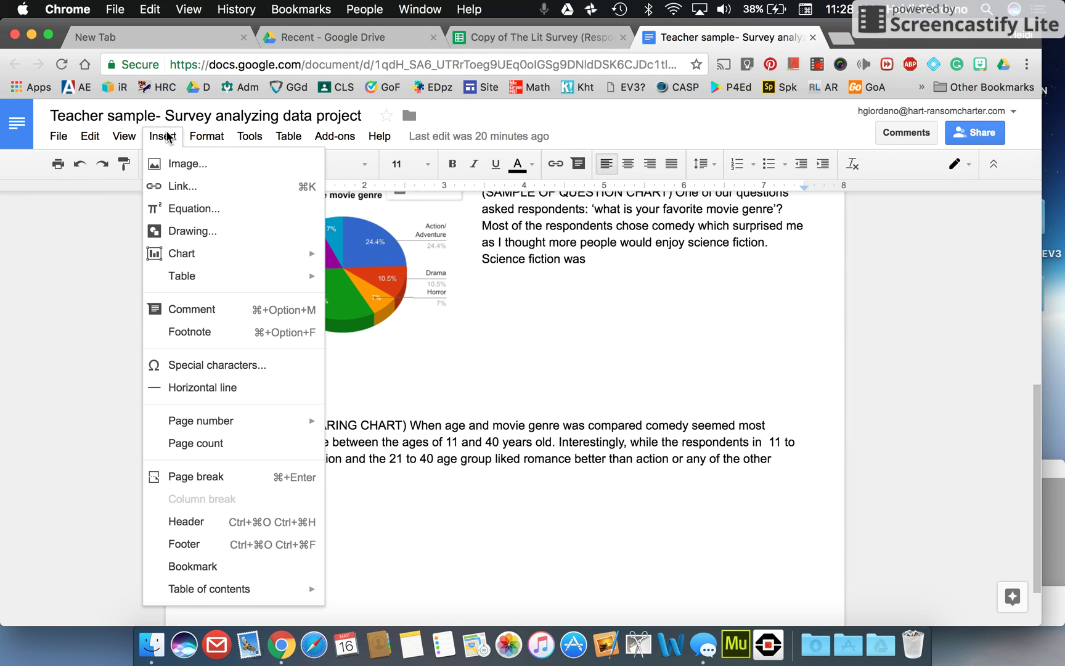
mouse_move(180, 254)
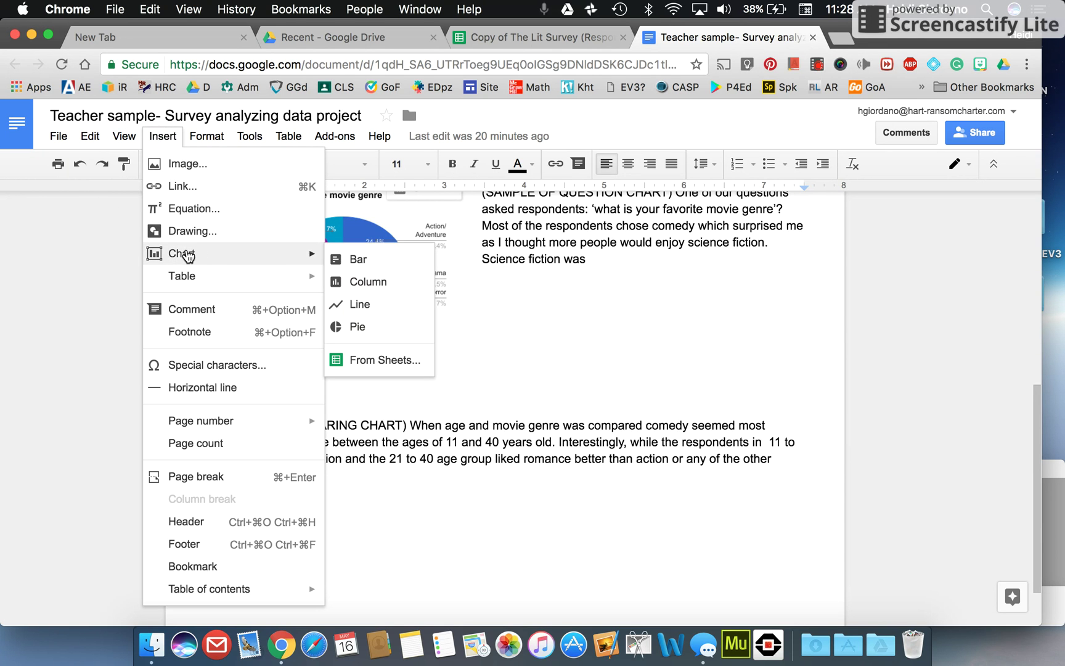
click(385, 360)
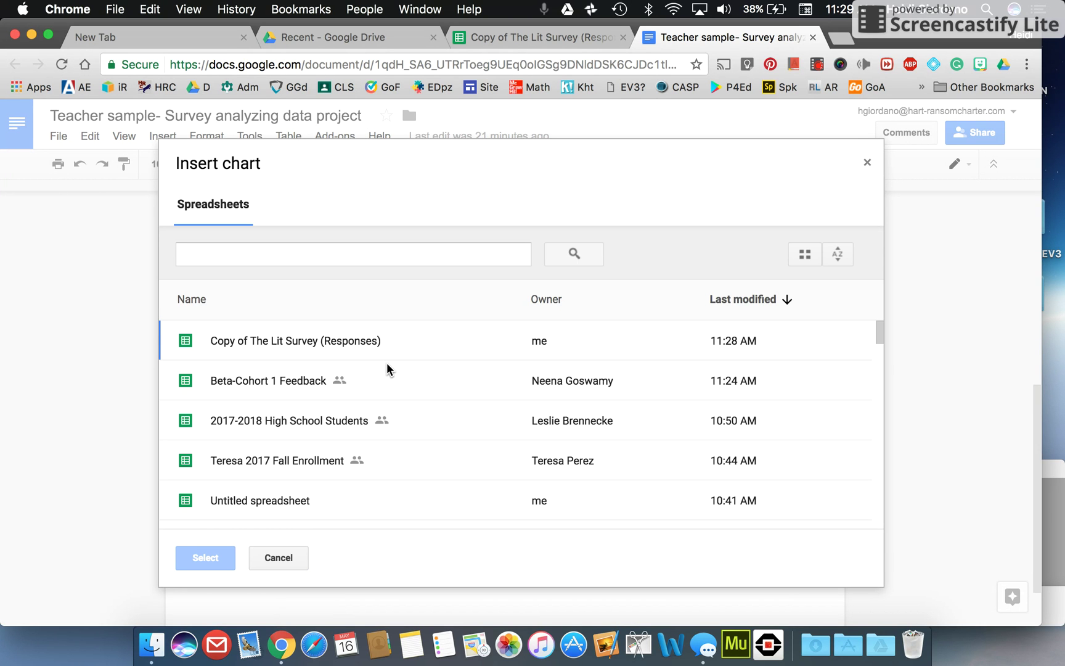
click(300, 252)
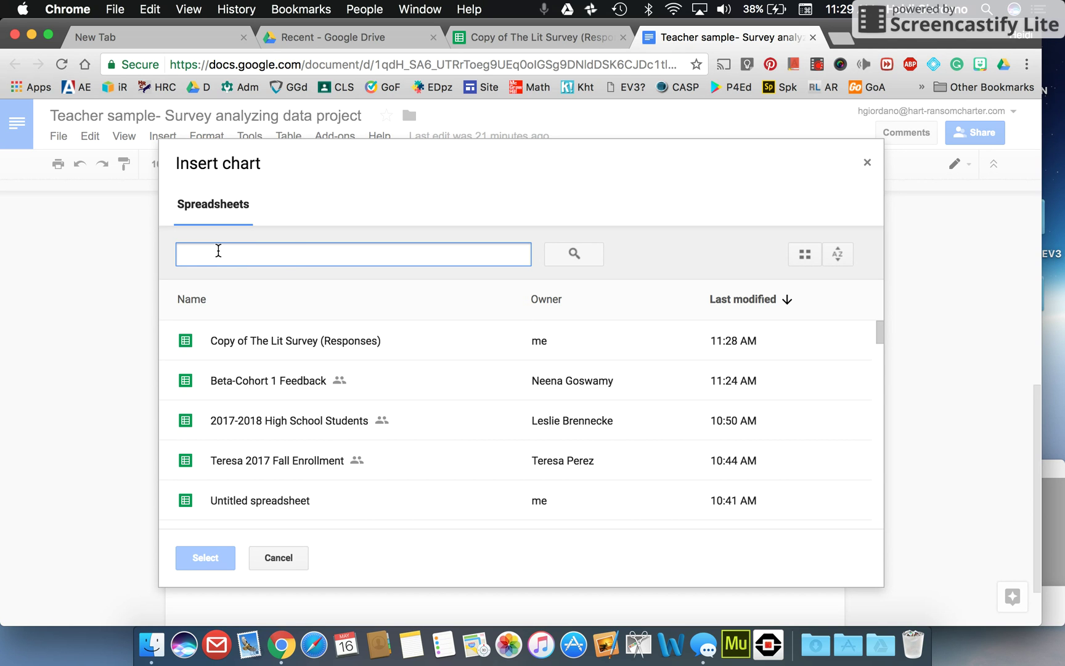
click(247, 339)
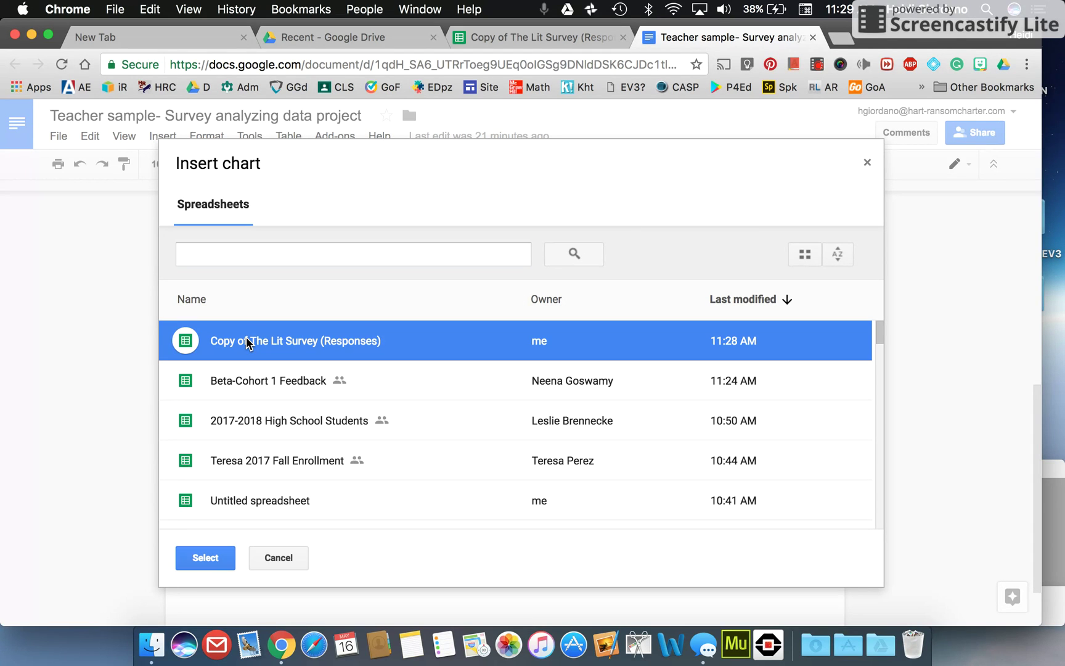
click(208, 559)
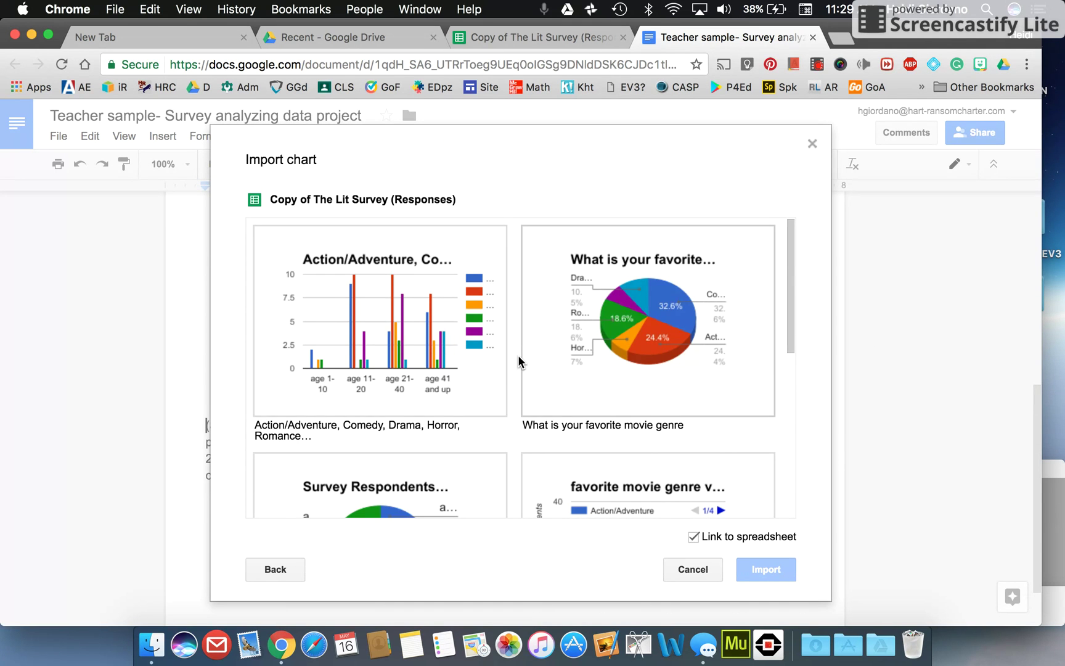
Step: Import the Compare Age Range to Favorite Movie Genre chart into the report
scroll(519, 359, down, 5)
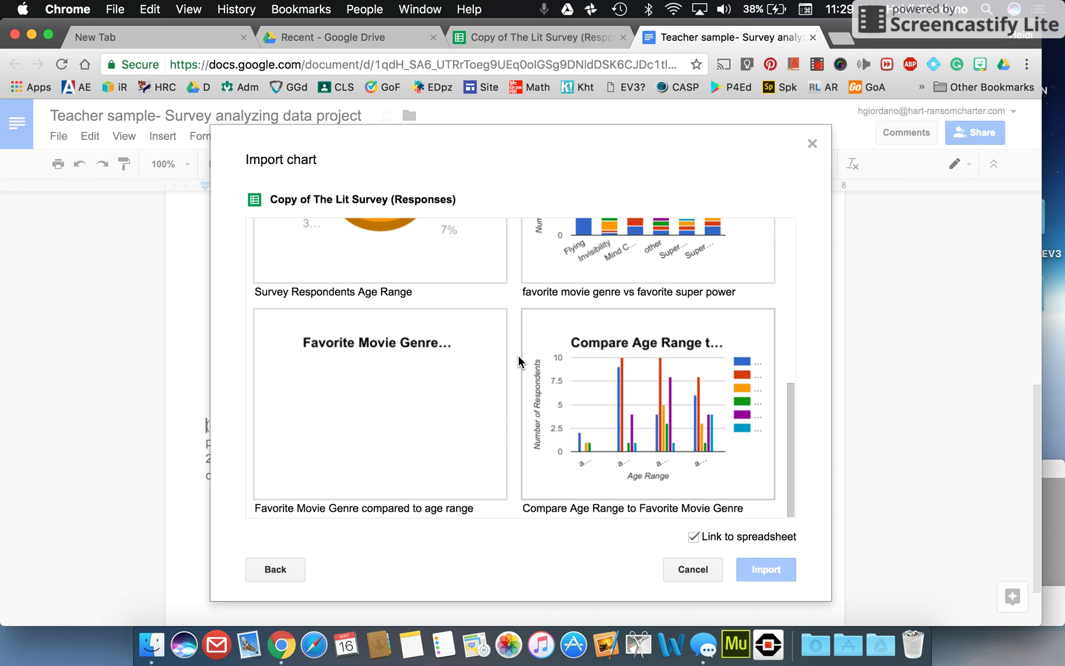
click(668, 373)
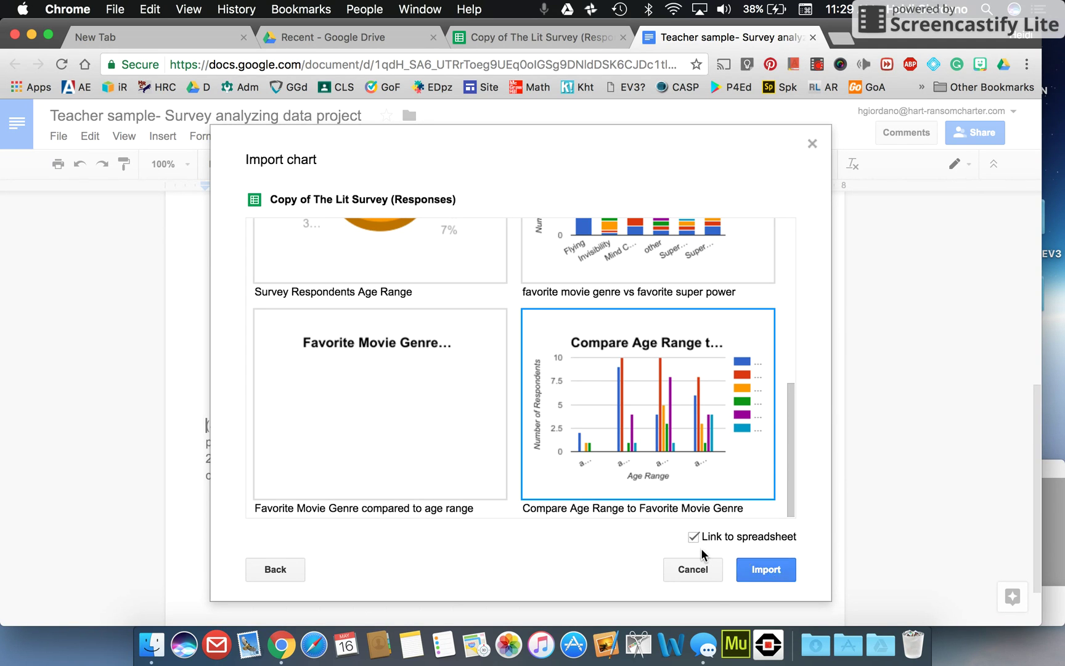
click(766, 569)
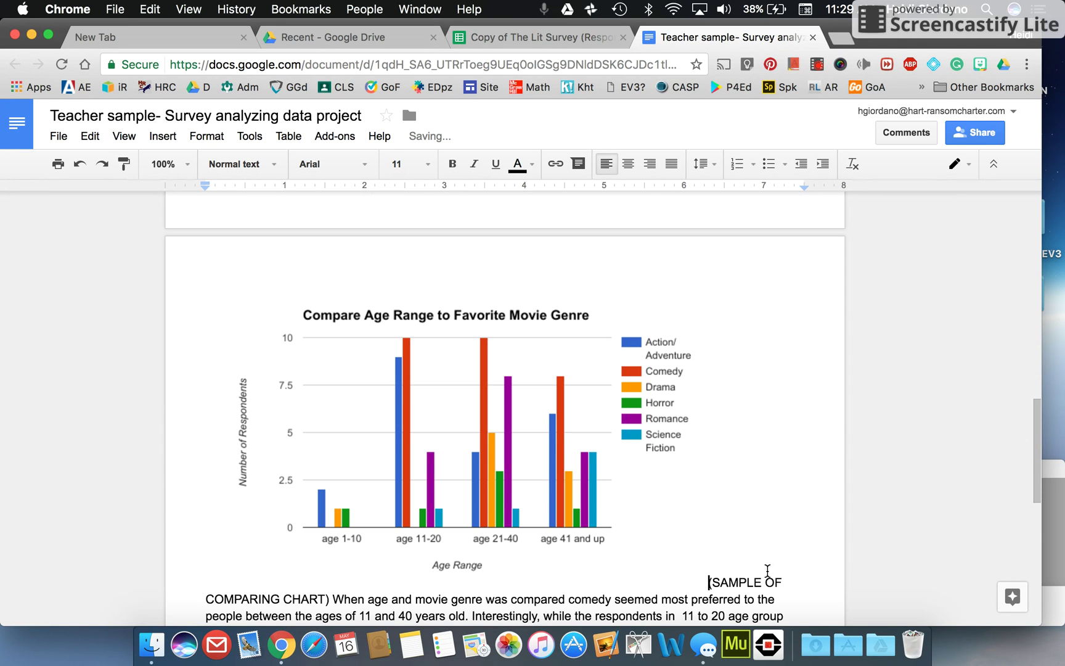
Step: Shrink the imported age-range column chart in the report to a smaller size
scroll(666, 519, down, 3)
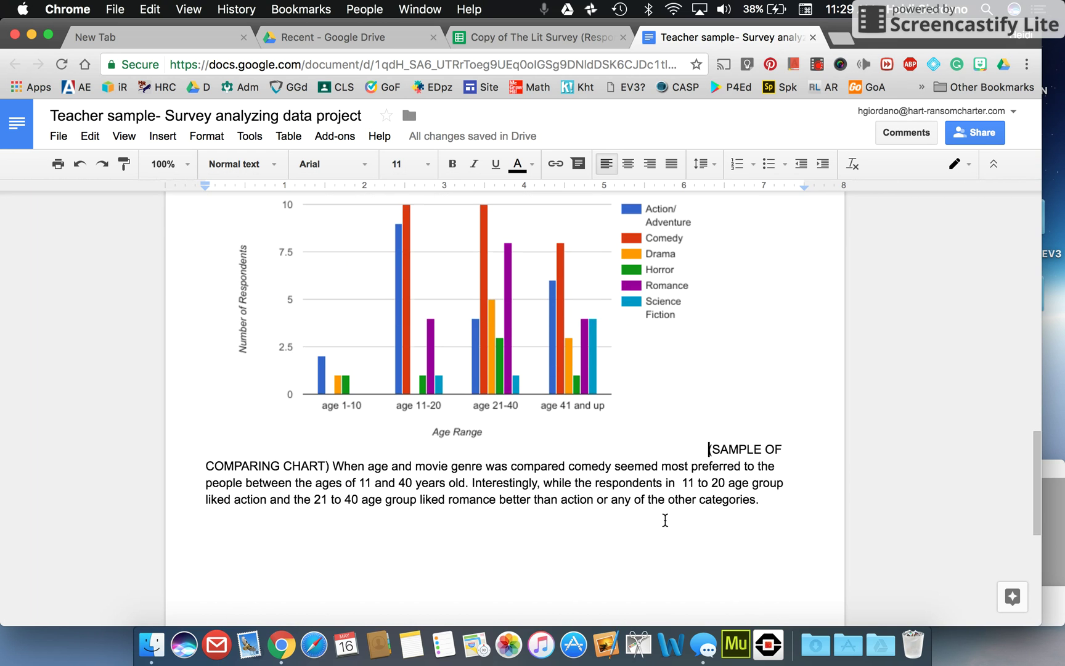
scroll(537, 363, up, 2)
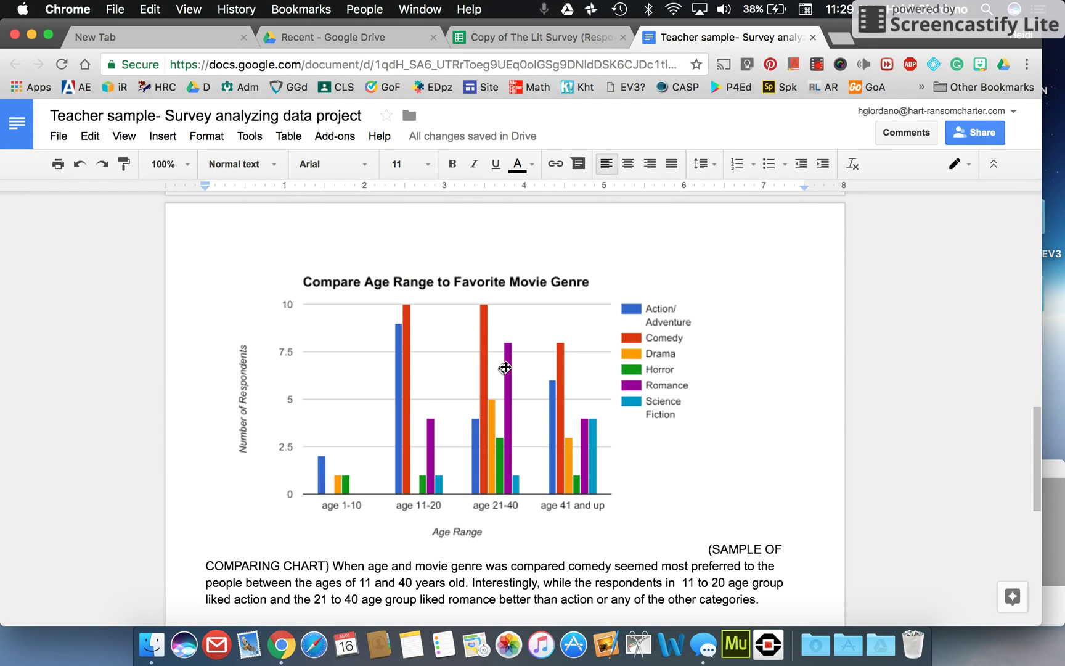
click(500, 370)
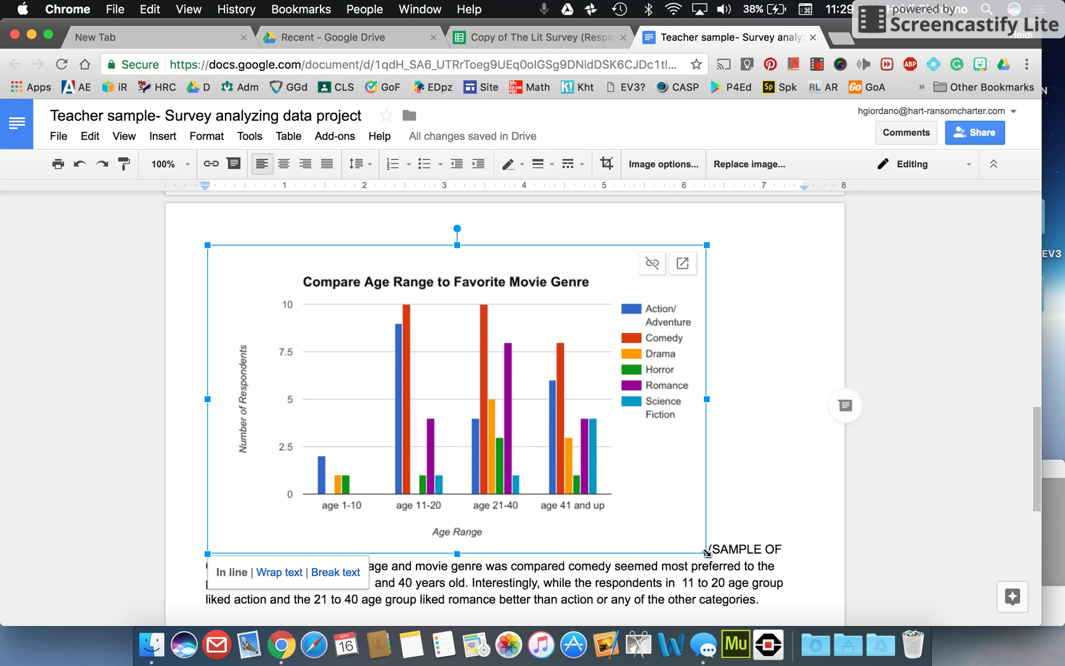
drag(706, 552, 581, 474)
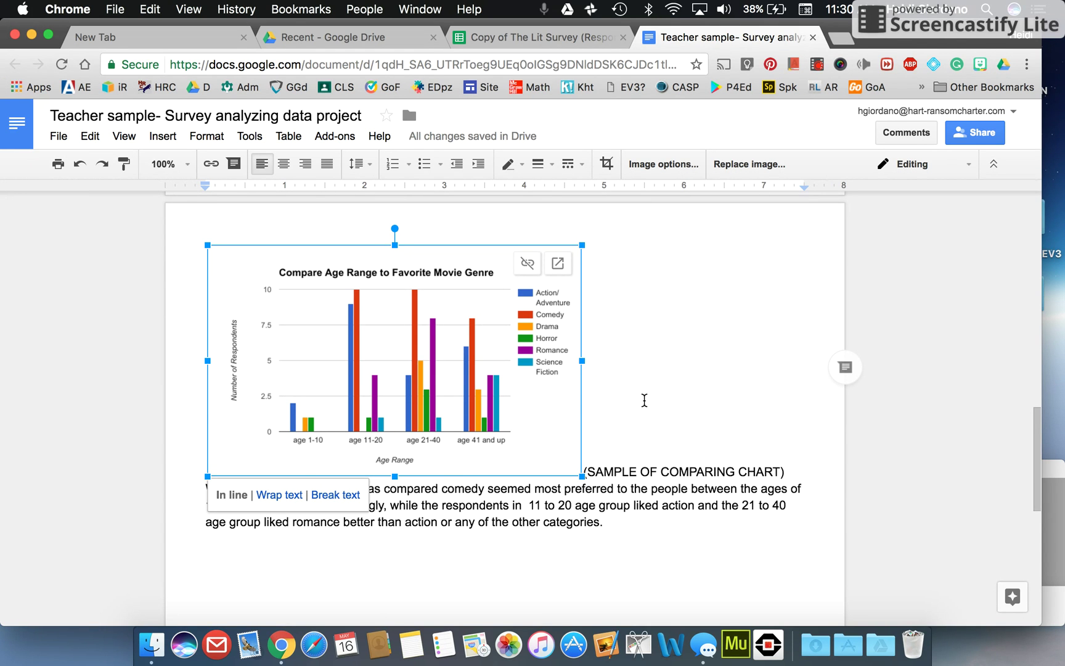
Step: Wrap the comparing paragraph beside the resized column chart
click(279, 496)
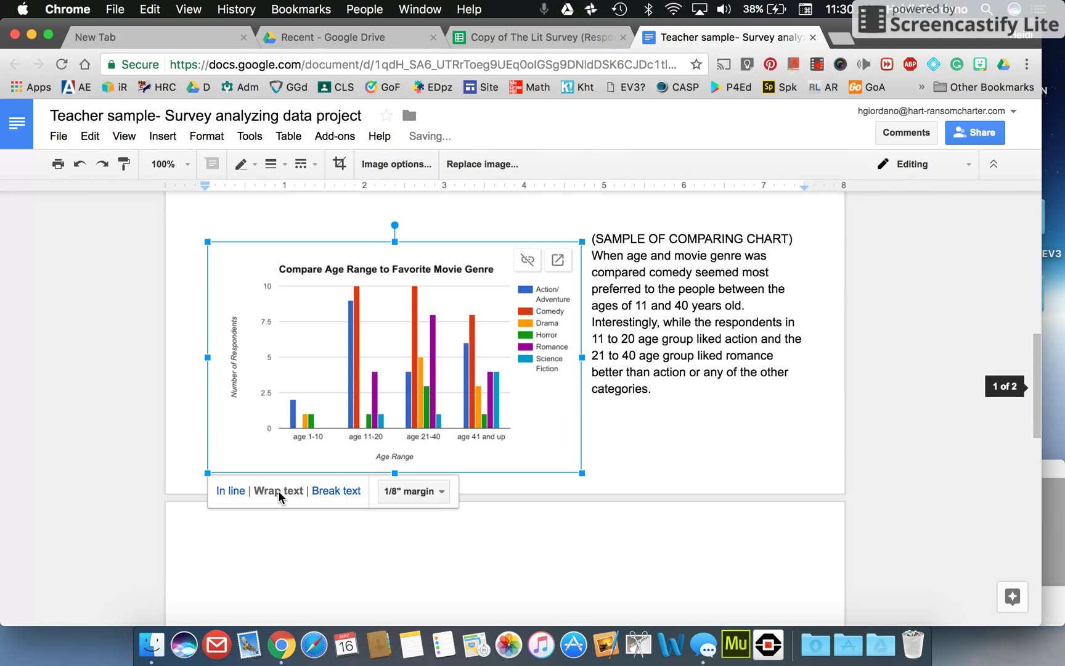
scroll(651, 457, up, 2)
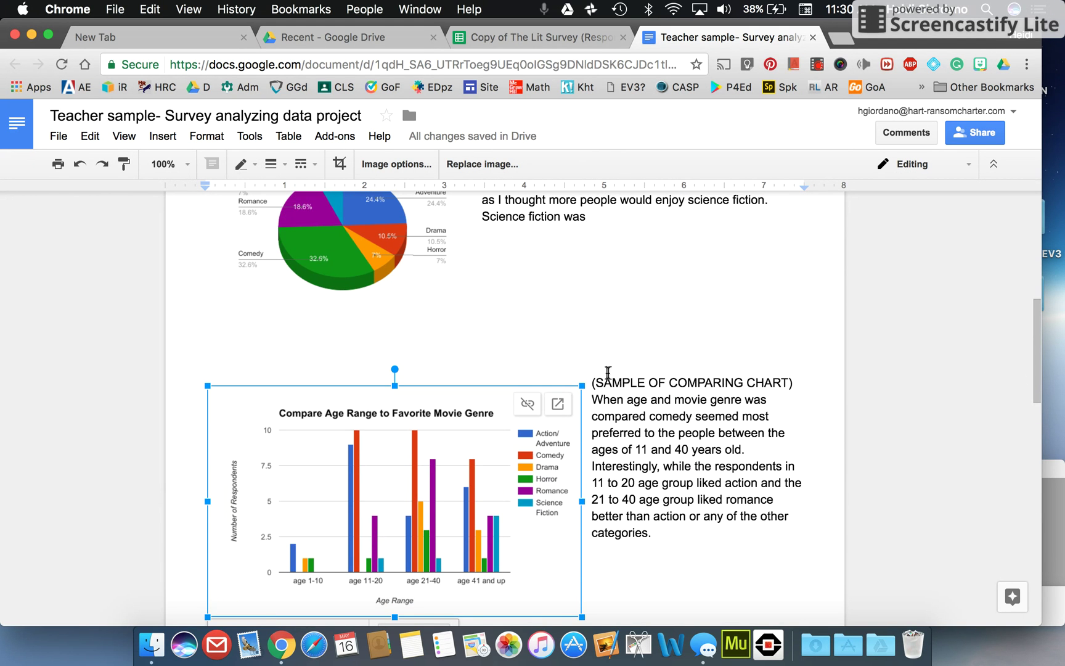
scroll(651, 407, down, 2)
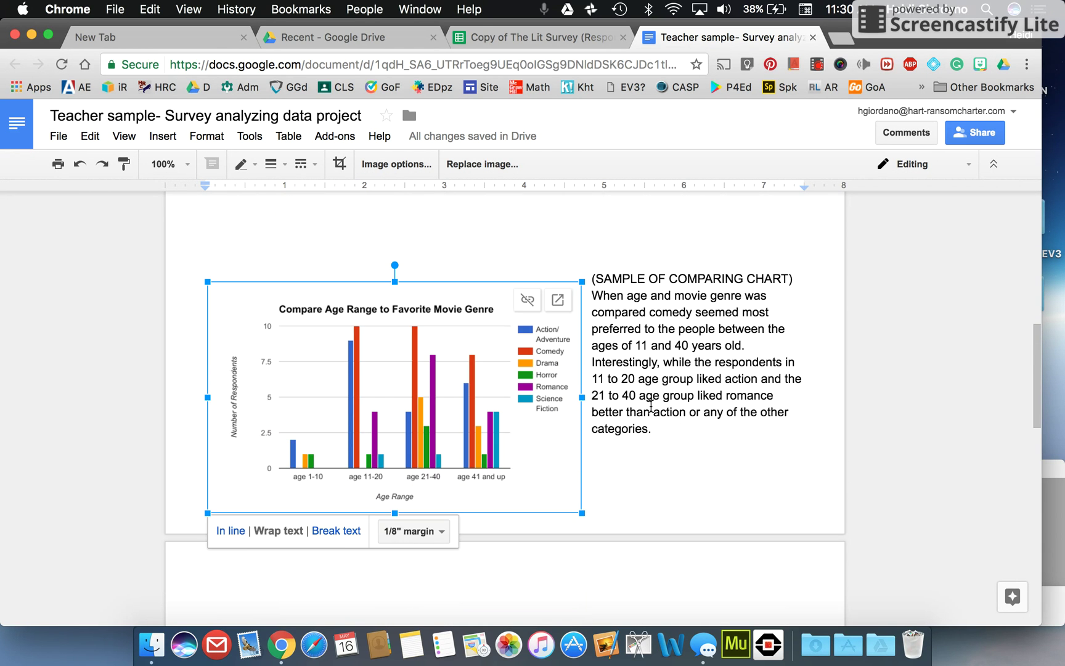
click(681, 417)
Step: Delete the blank line below the pie chart and review the side-by-side layout
scroll(492, 288, up, 2)
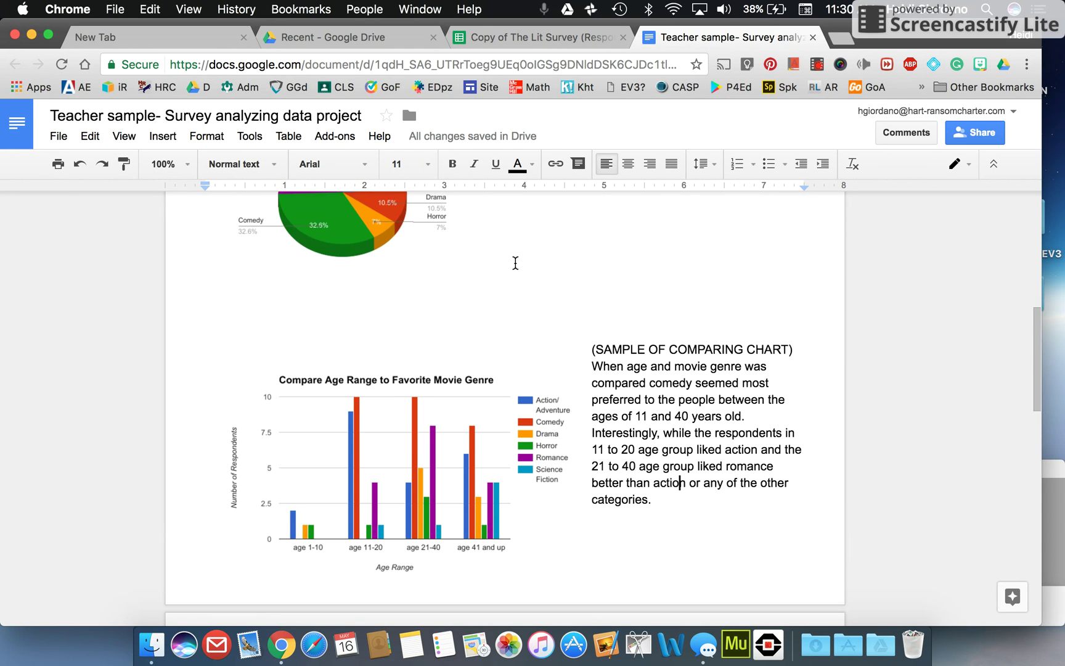
click(438, 302)
key(BackSpace)
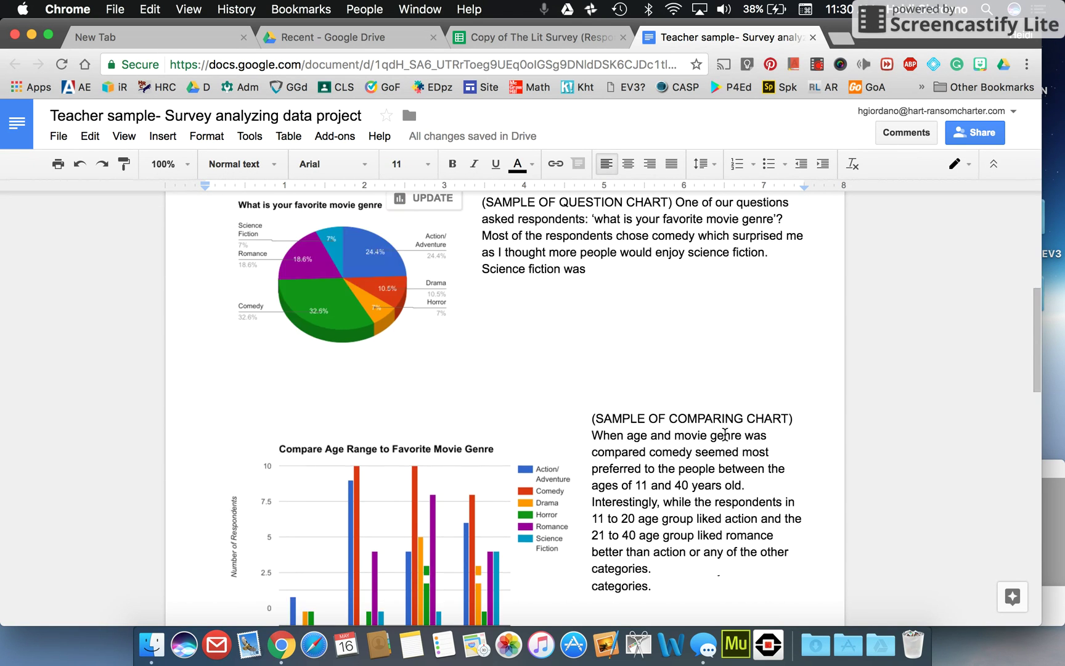
scroll(531, 333, down, 1)
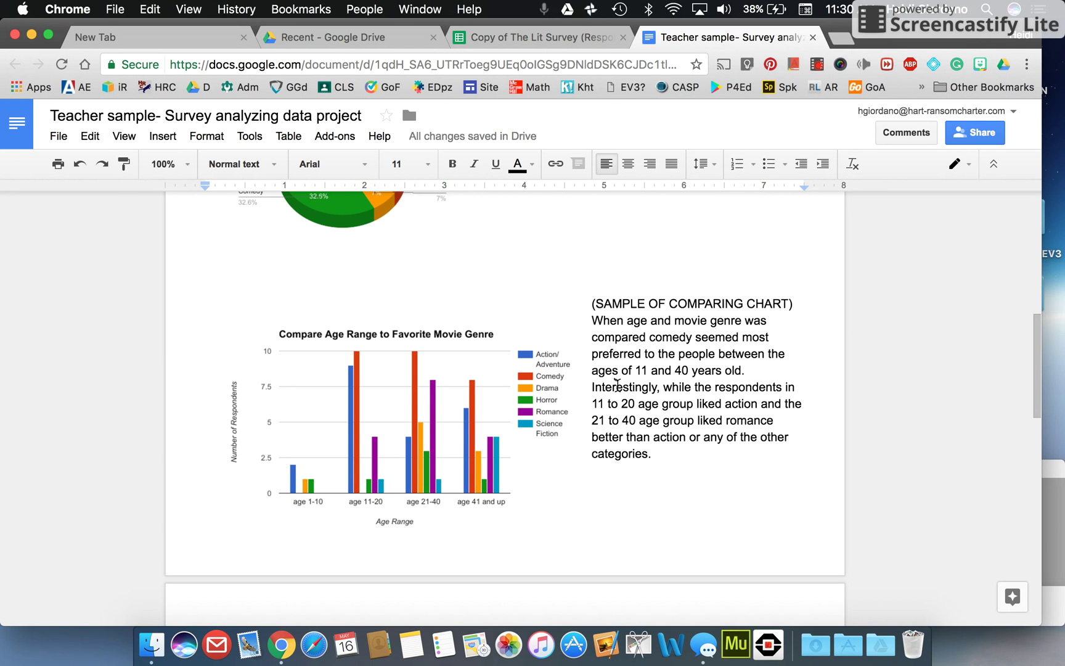
scroll(716, 421, down, 5)
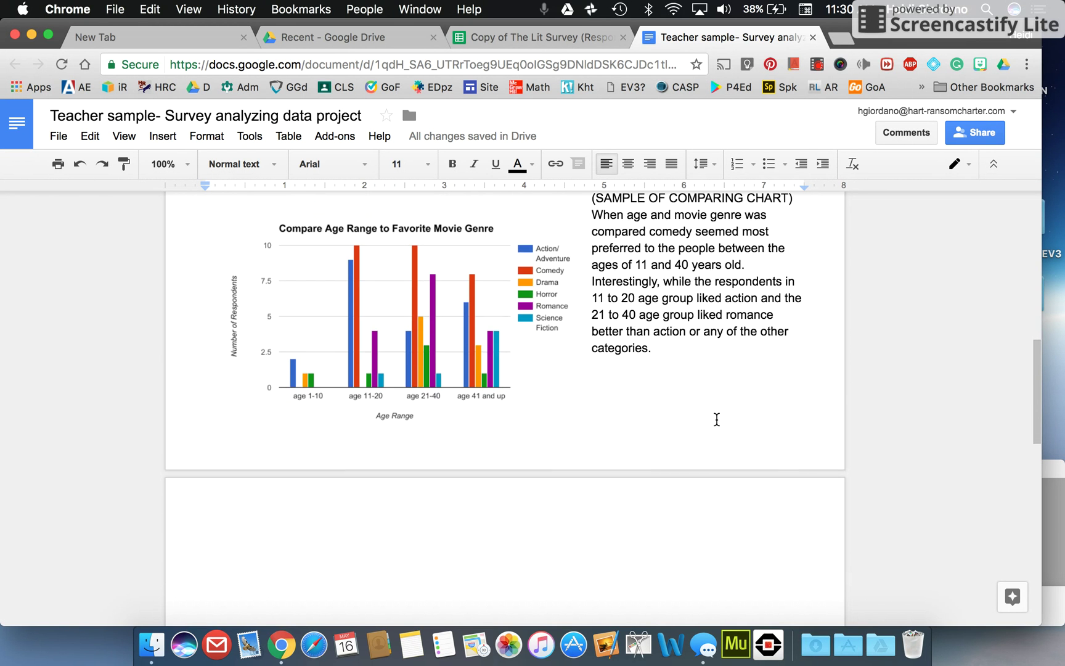
scroll(717, 419, up, 7)
scroll(717, 419, up, 3)
scroll(717, 419, down, 7)
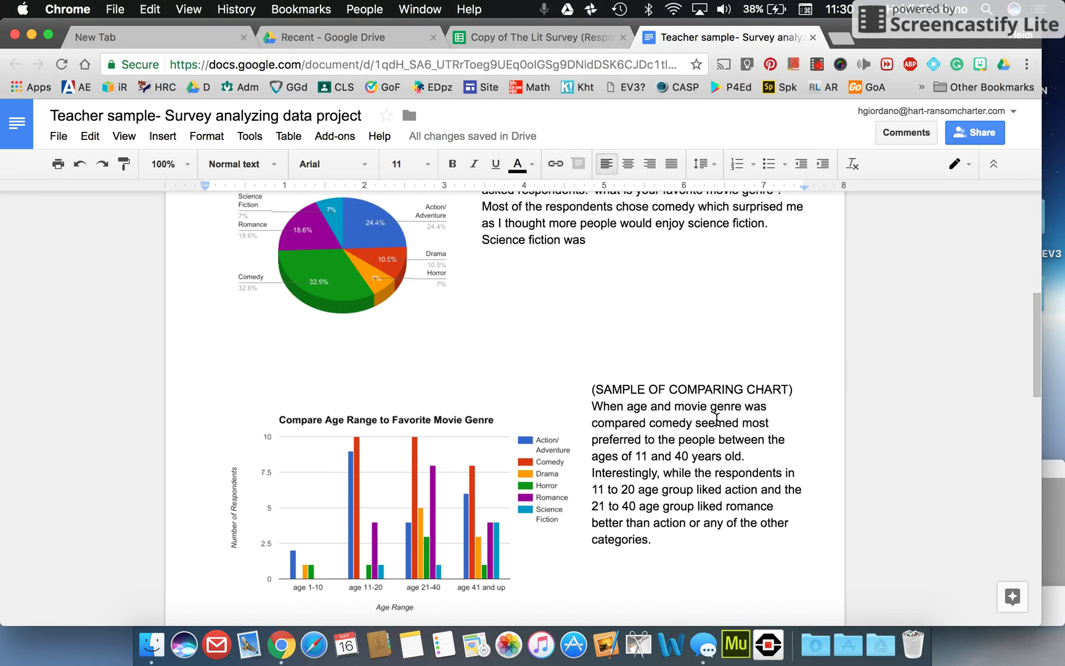
scroll(716, 419, down, 5)
scroll(717, 419, up, 2)
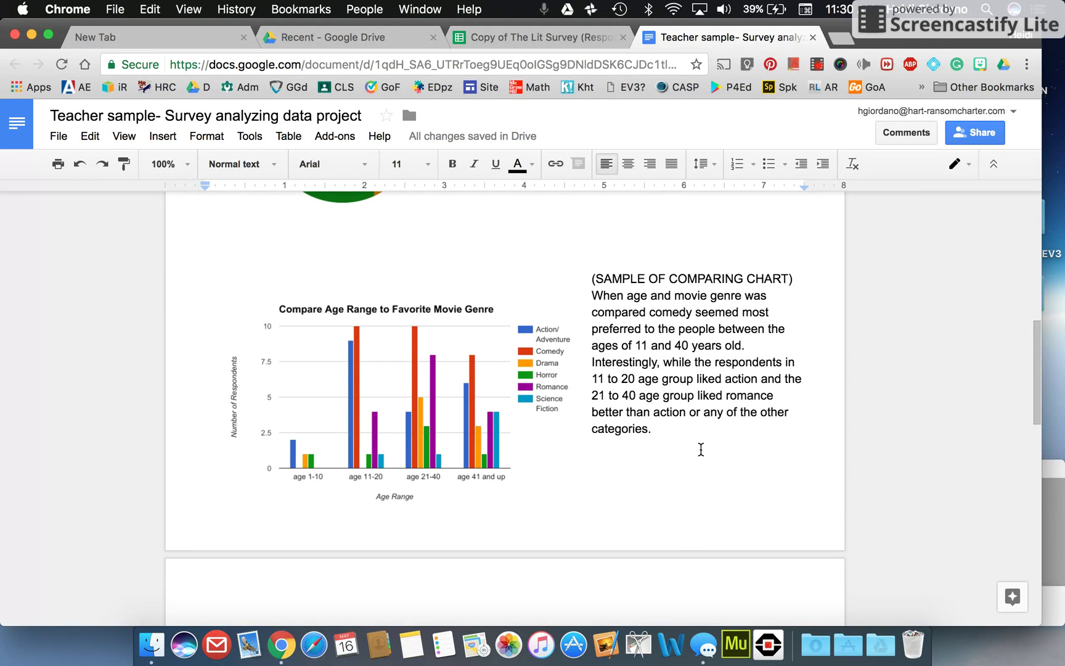